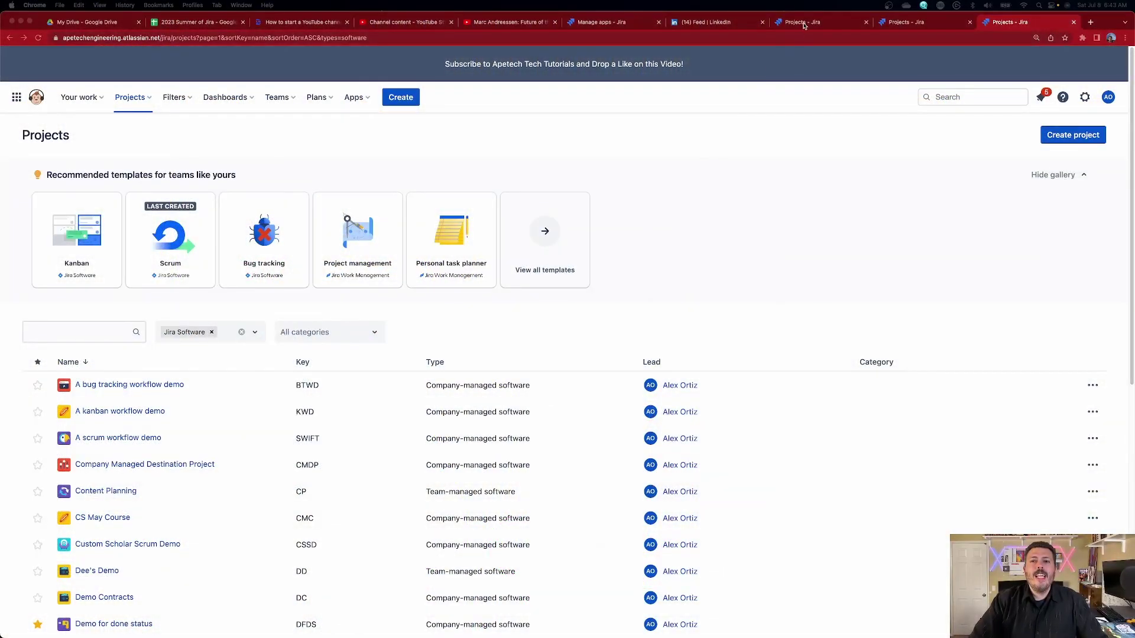
- Go to the Projects tab showing the template gallery and highlight the Project templates heading
left_click(804, 24)
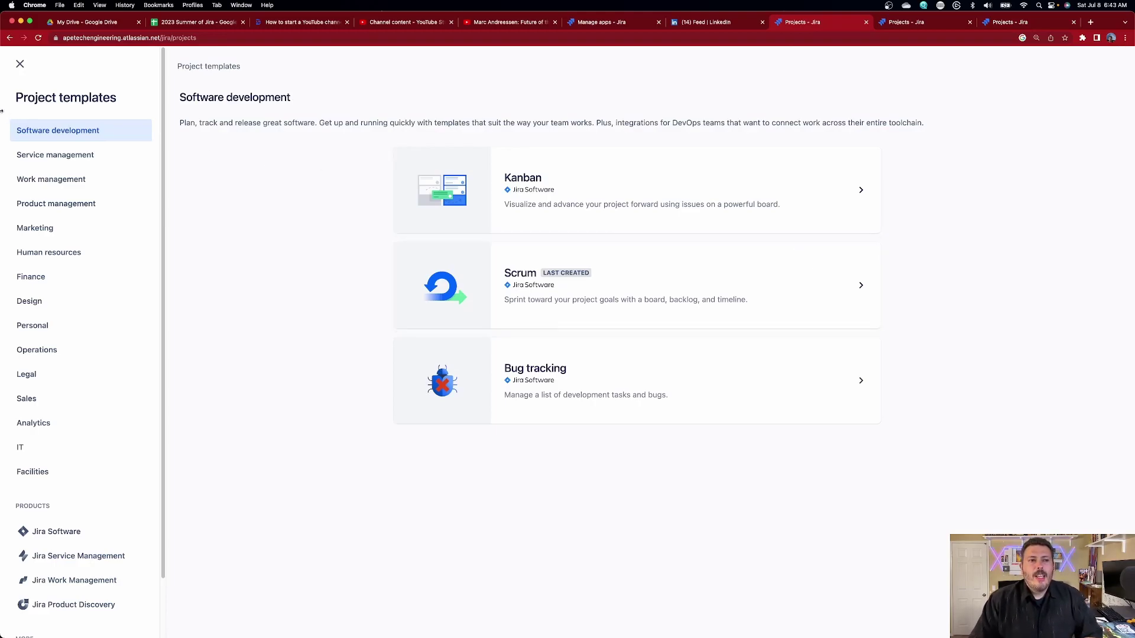
left_click_drag(17, 100, 100, 96)
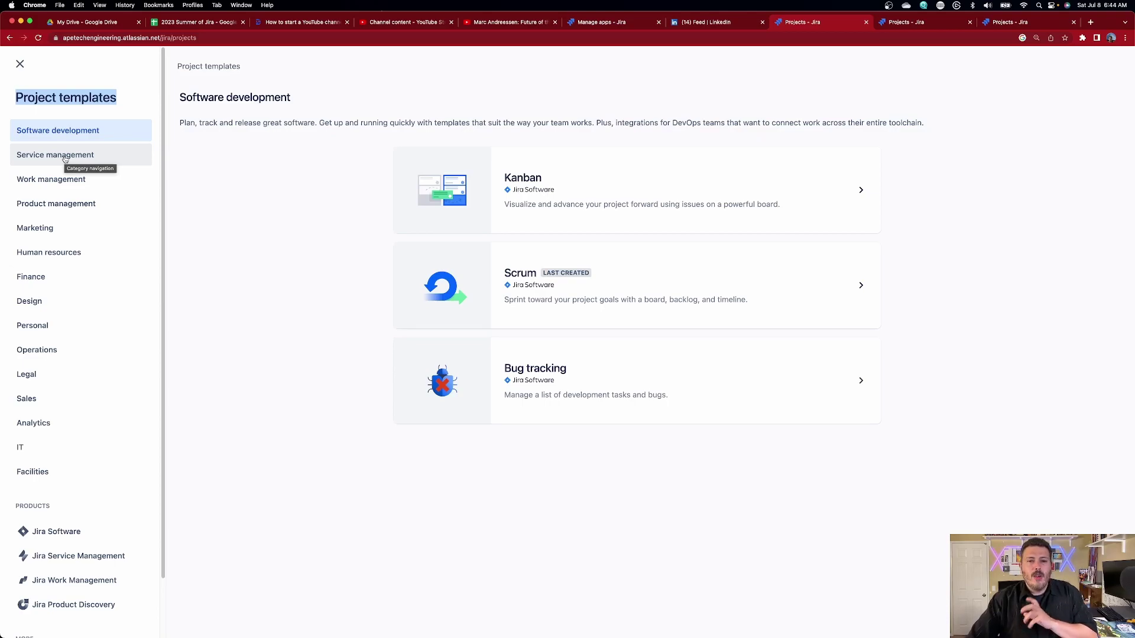
- Browse the Service management templates: IT service management, customer service and HR service management
left_click(65, 157)
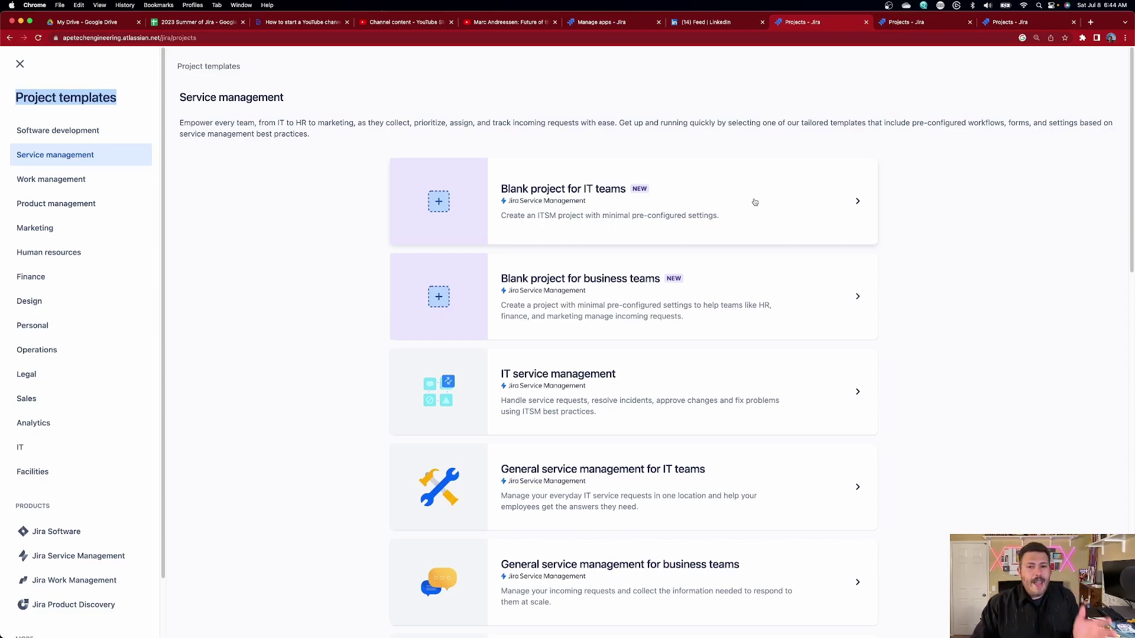
scroll(757, 243, "down", 5)
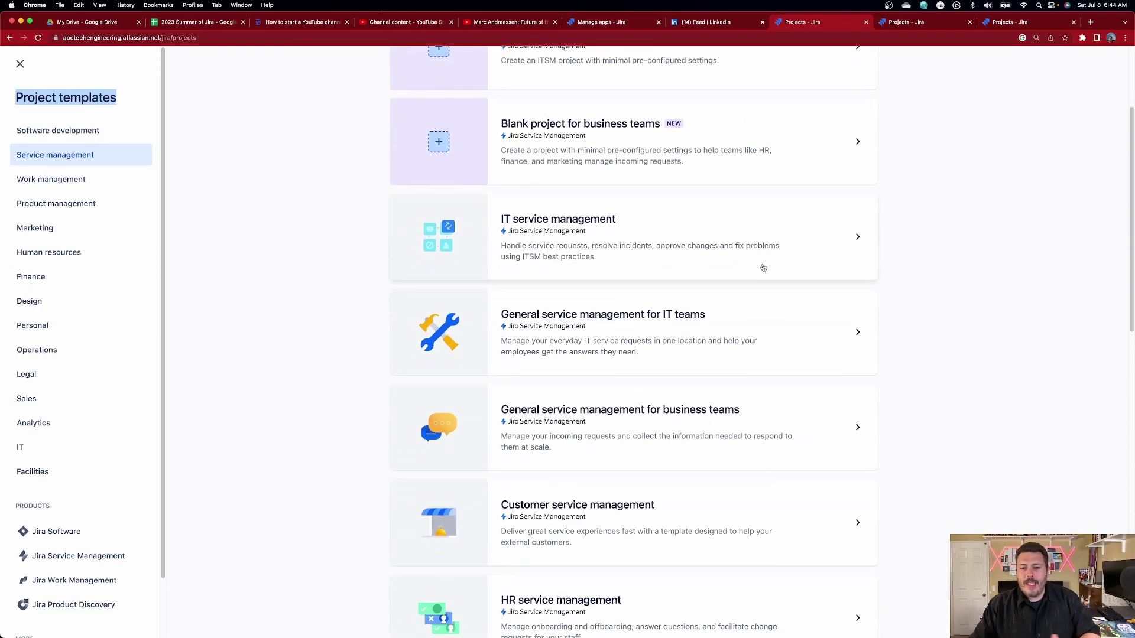
scroll(764, 267, "down", 10)
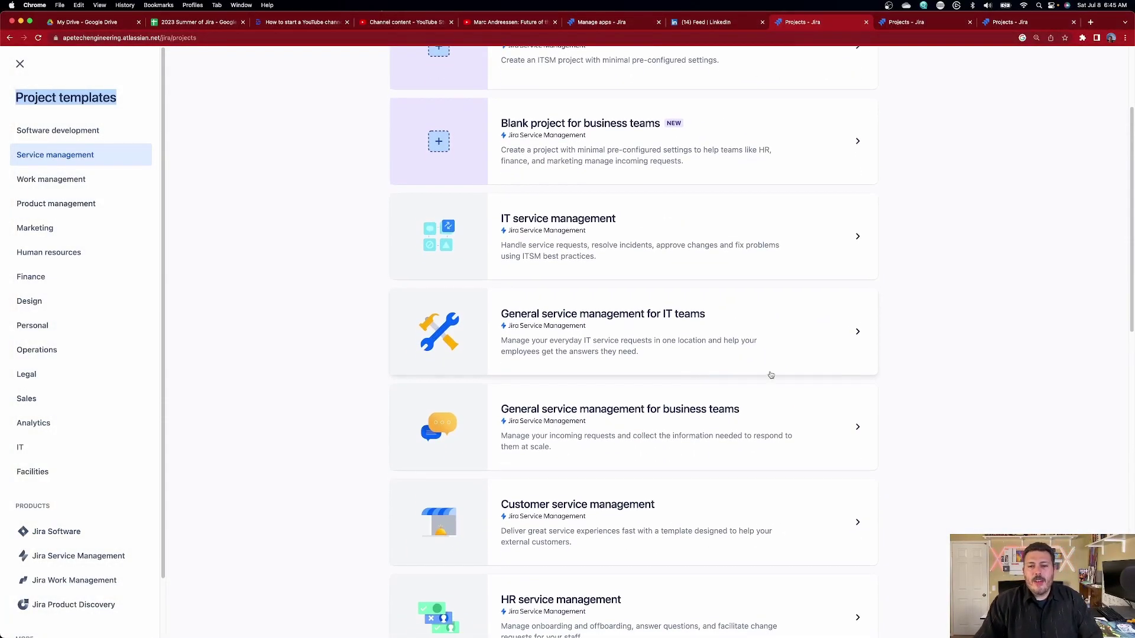
- On the service projects tab, filter the Projects list to Jira Service Management only
left_click(936, 25)
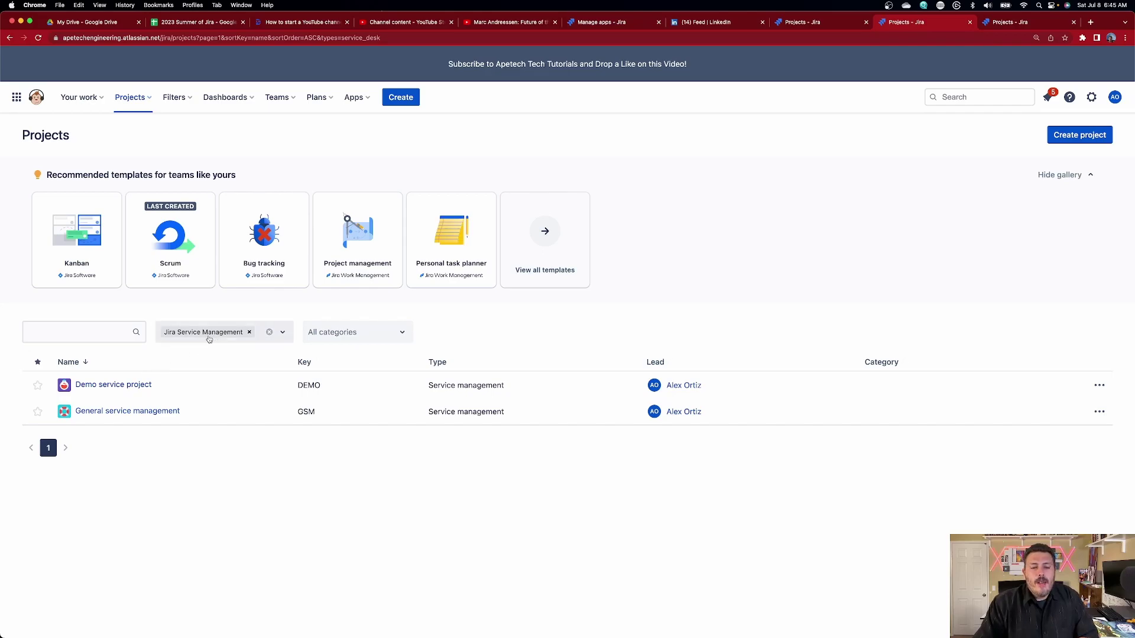
left_click(131, 97)
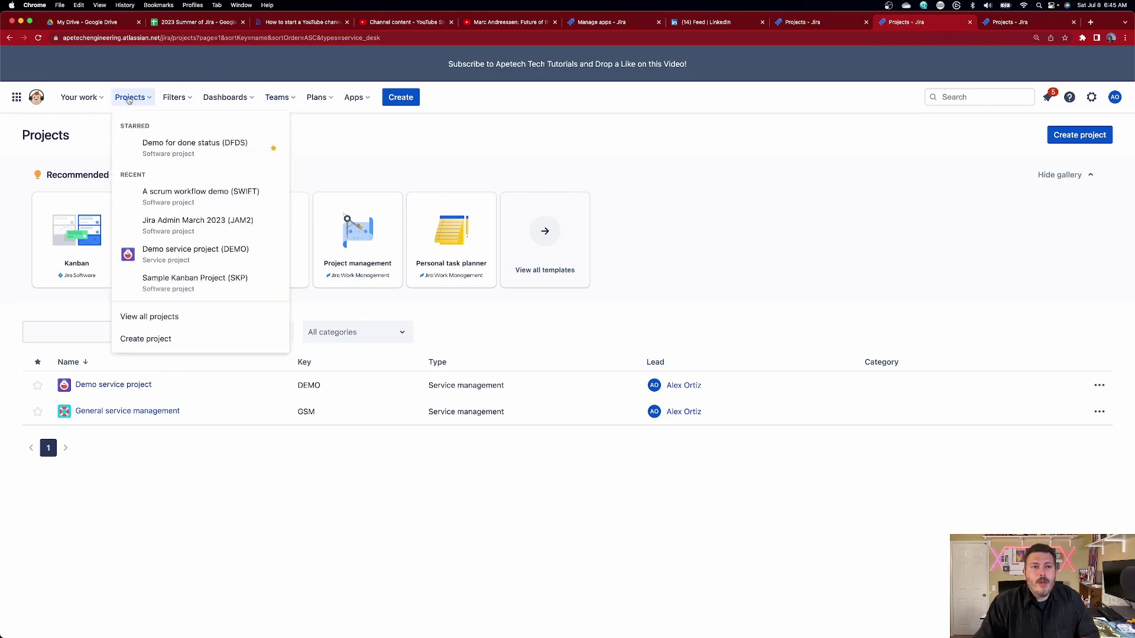
left_click(187, 570)
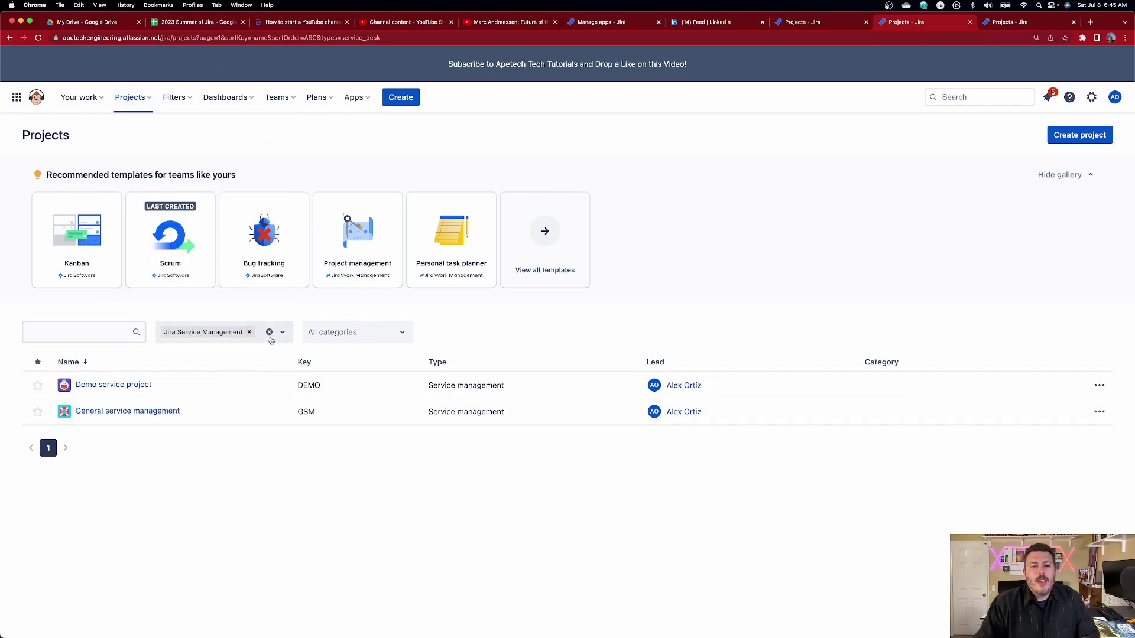
left_click(270, 335)
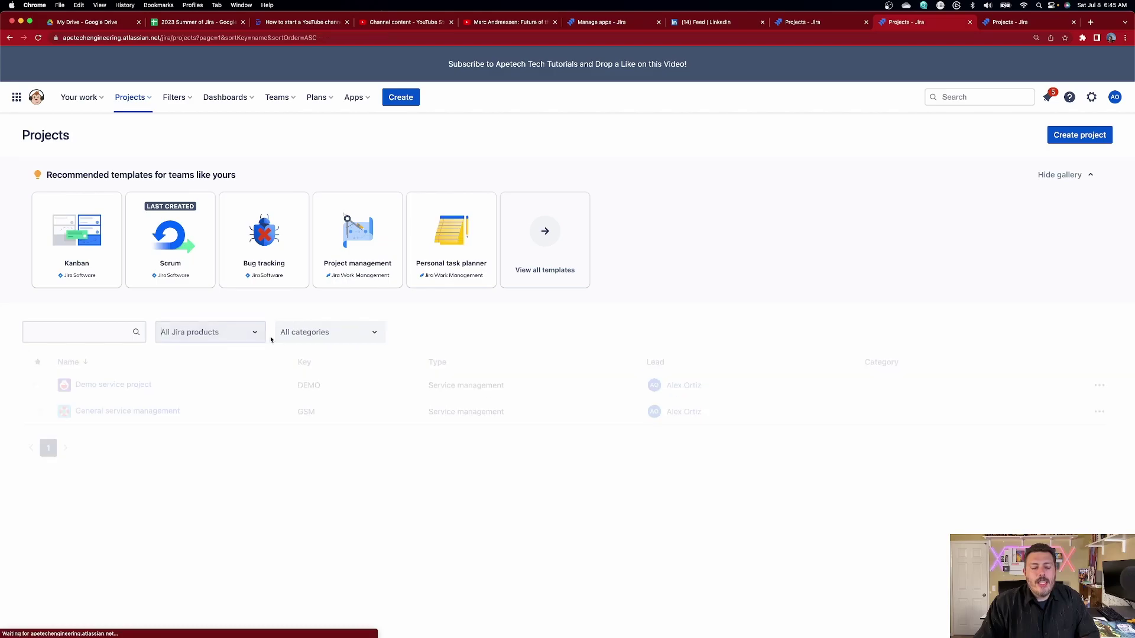
left_click(208, 340)
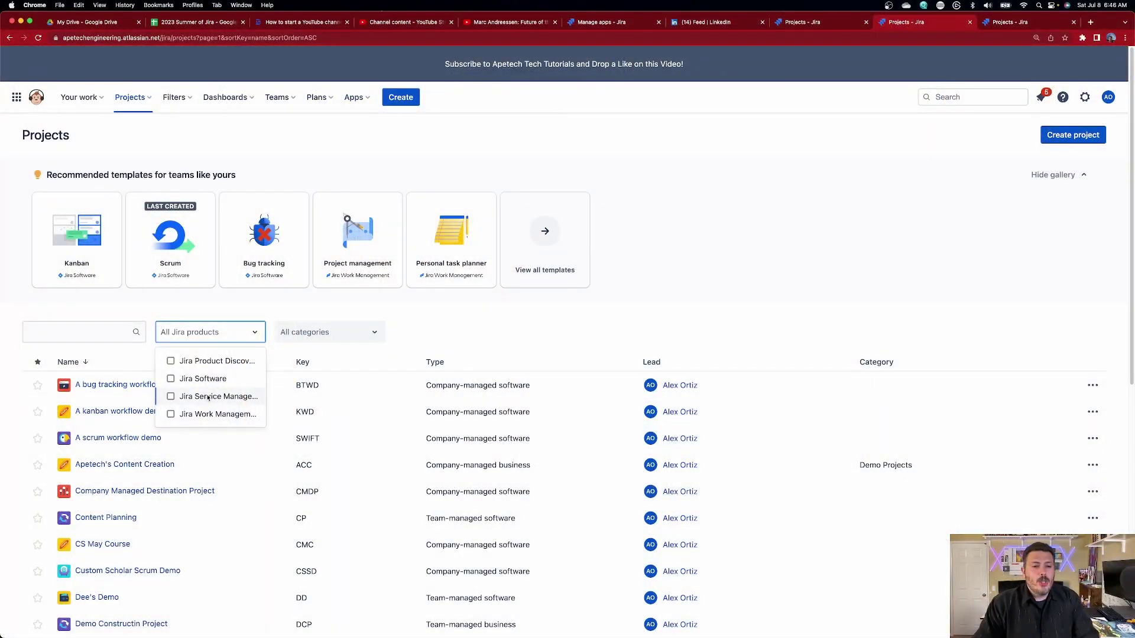
left_click(171, 396)
left_click(726, 254)
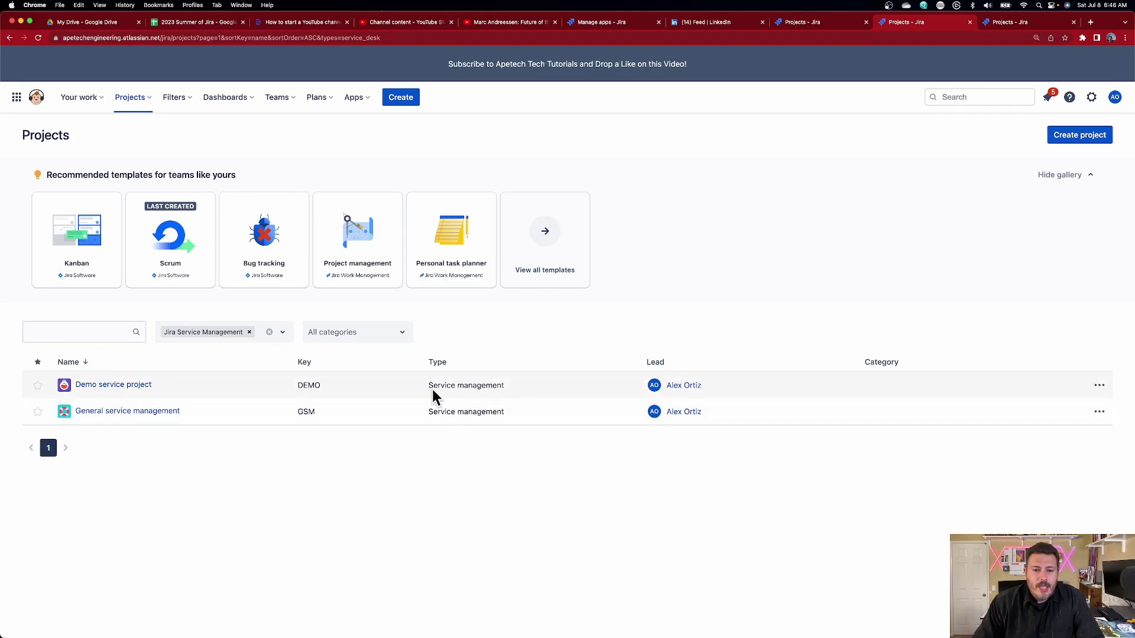
- Highlight the Service management project type, filter to Jira Software, then back to Jira Service Management
left_click_drag(431, 392, 504, 389)
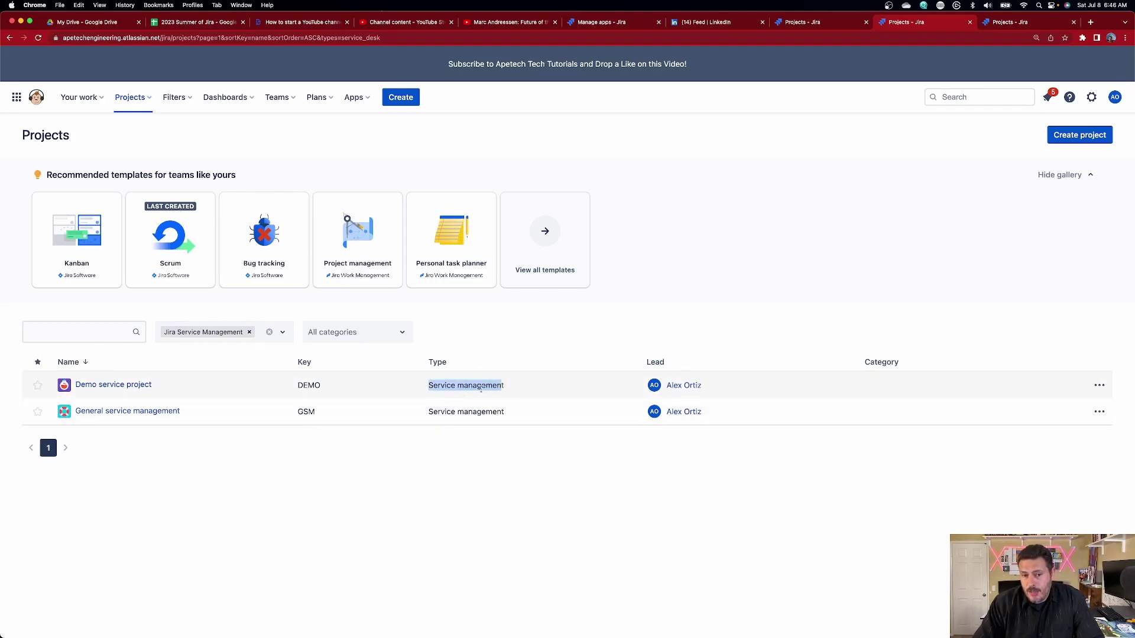
left_click(249, 332)
left_click(248, 334)
left_click(195, 378)
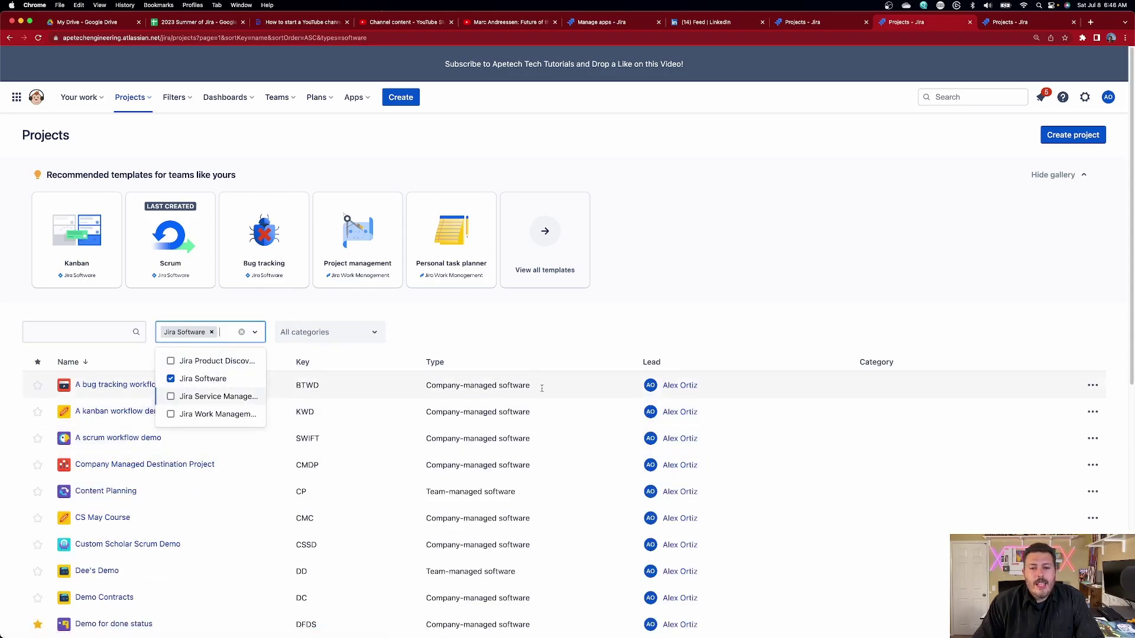
left_click(692, 355)
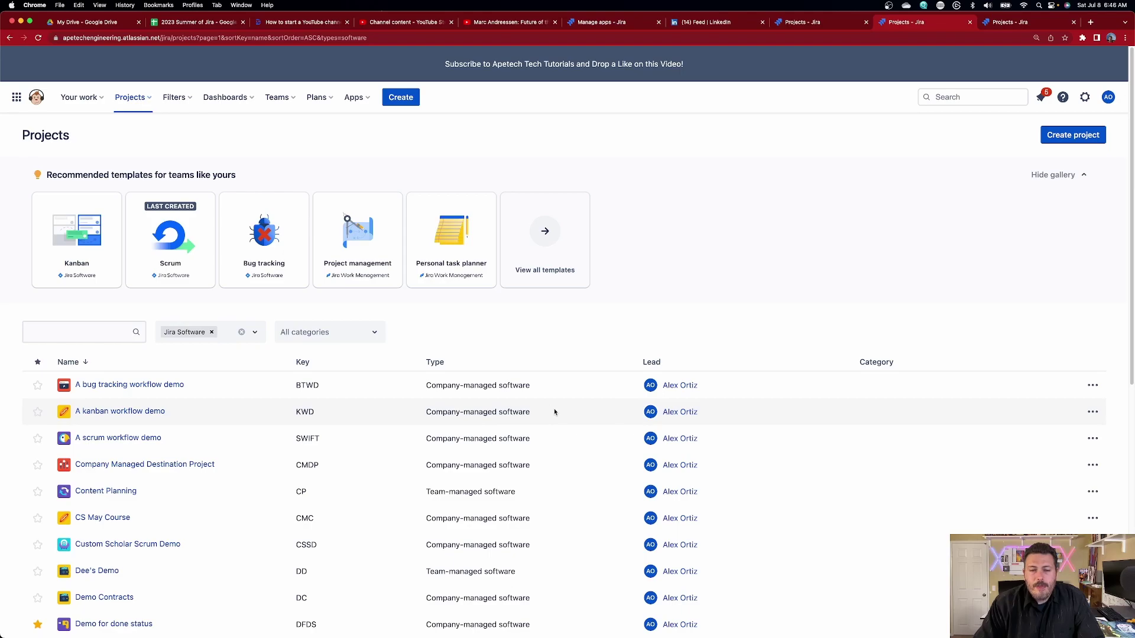
left_click(211, 332)
left_click(225, 396)
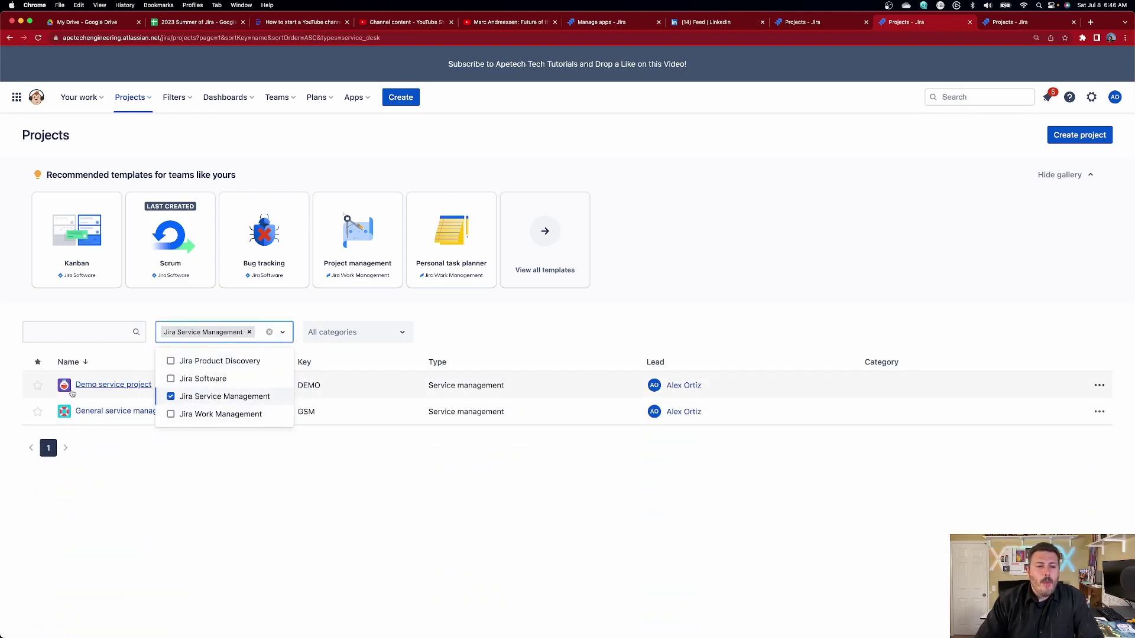
left_click(103, 412)
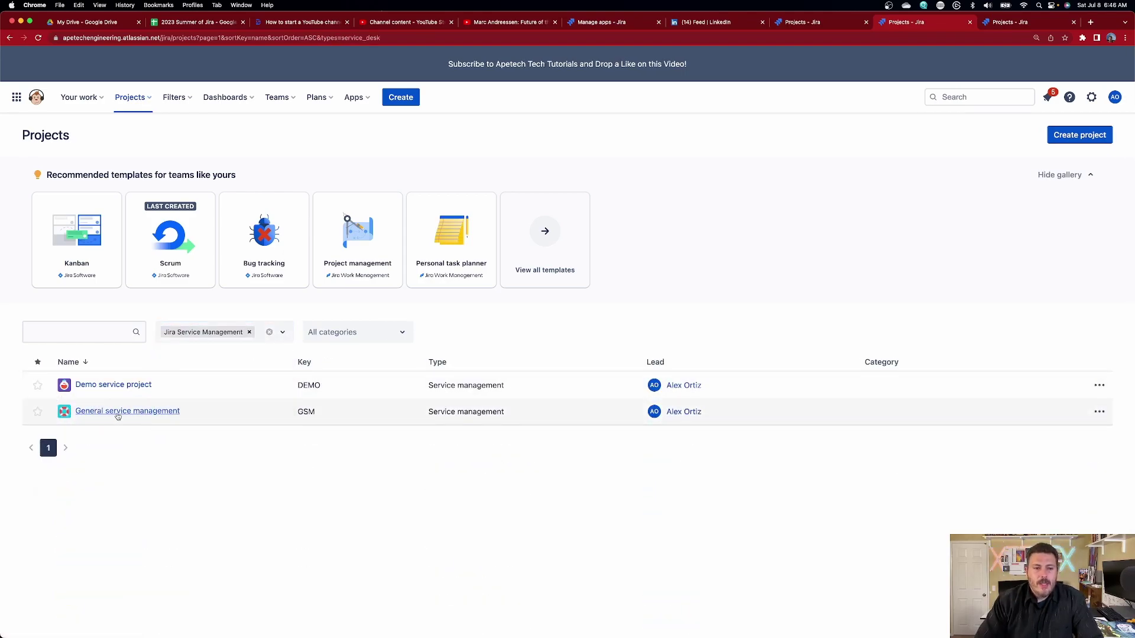
- Open A scrum workflow demo, check the General service management queue, then view the SWIFT board's Active sprints
left_click(1009, 24)
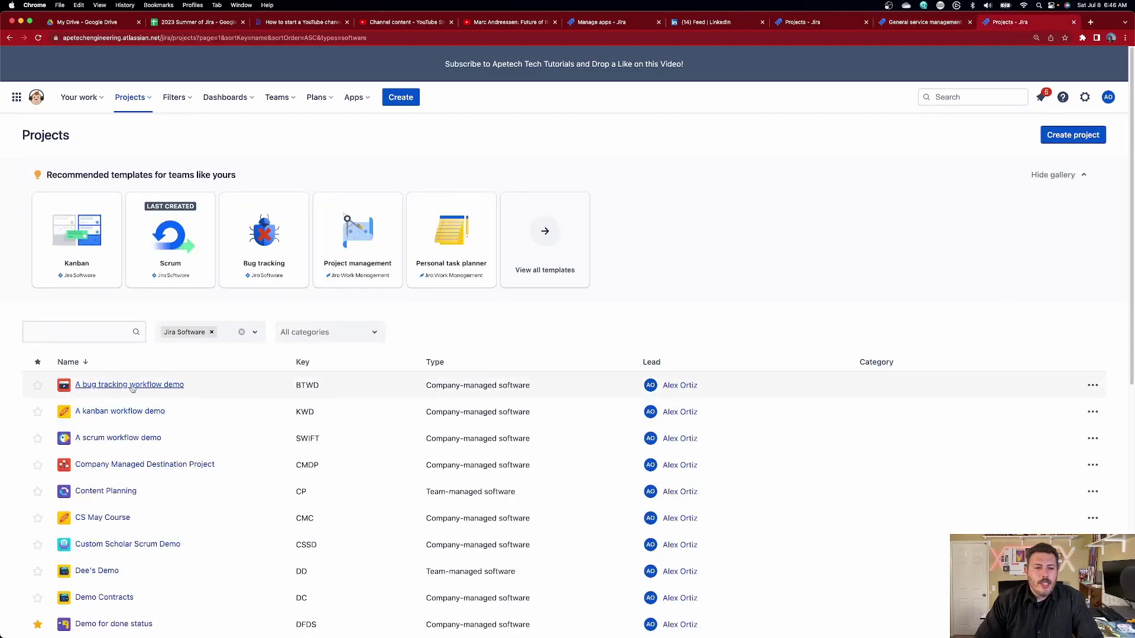
left_click(116, 437)
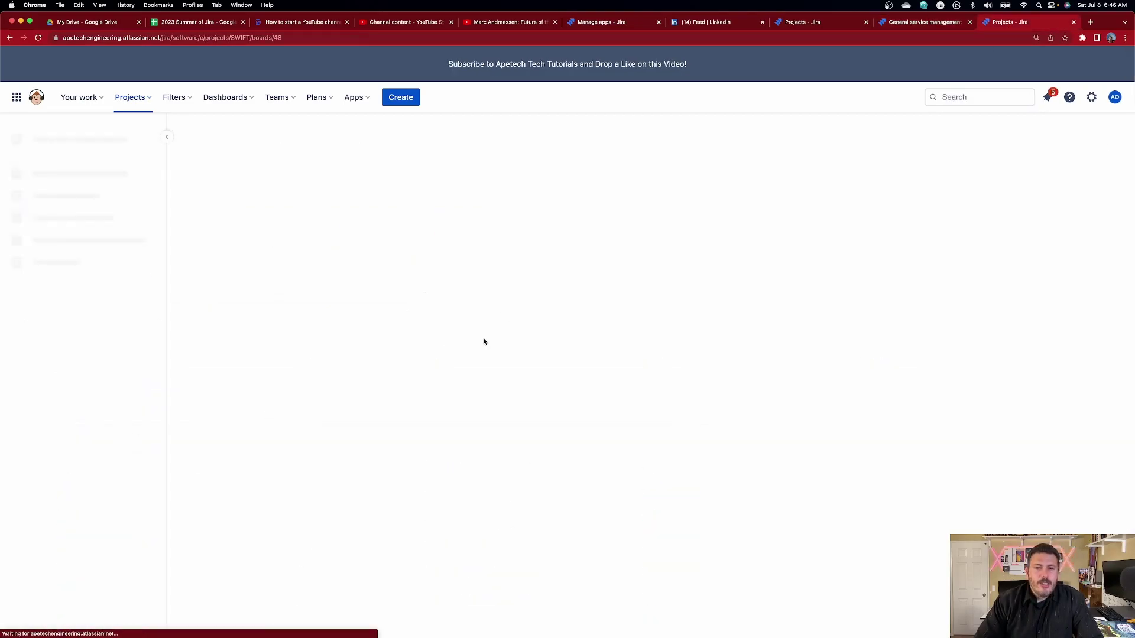
left_click(918, 24)
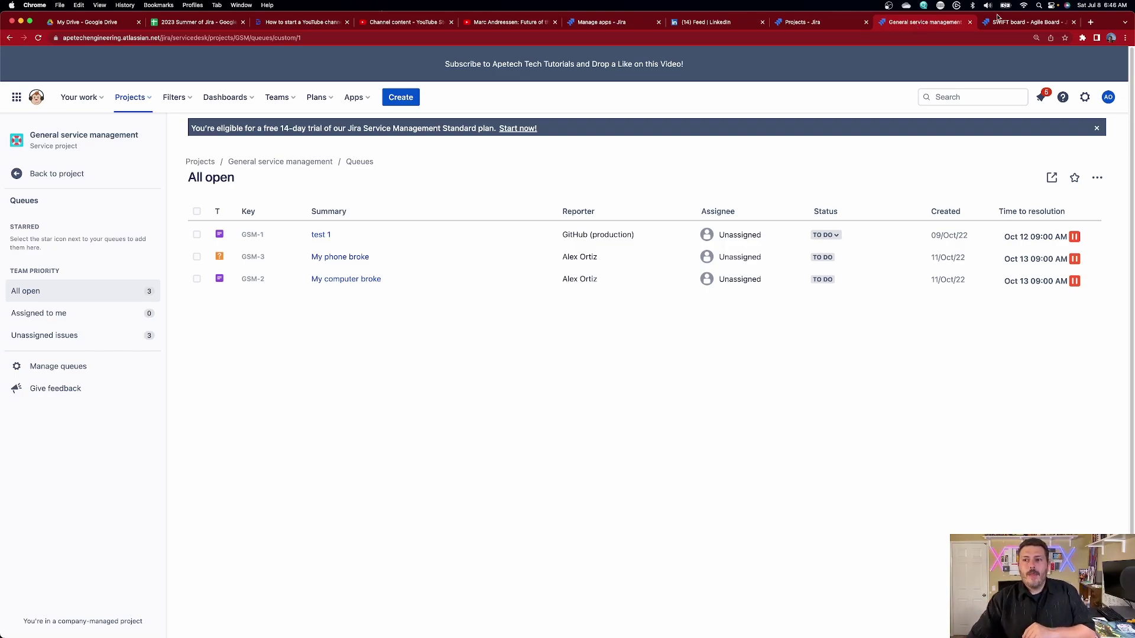
left_click(1018, 26)
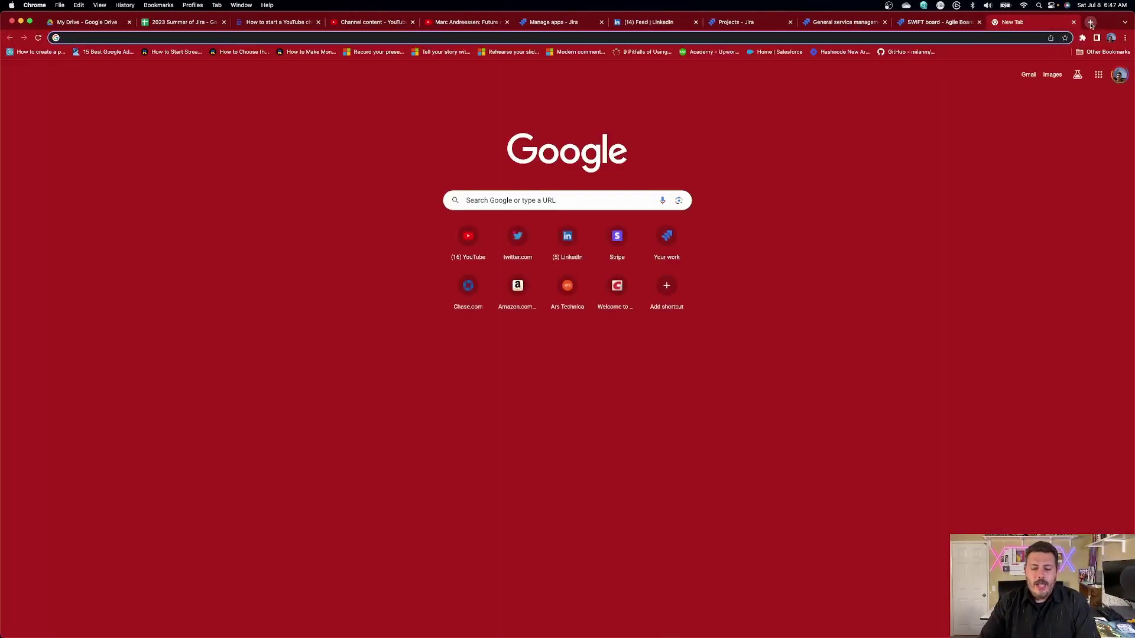
- Search Google for 'jira software pricing' and open Atlassian's Jira pricing page
type("jira software pricing")
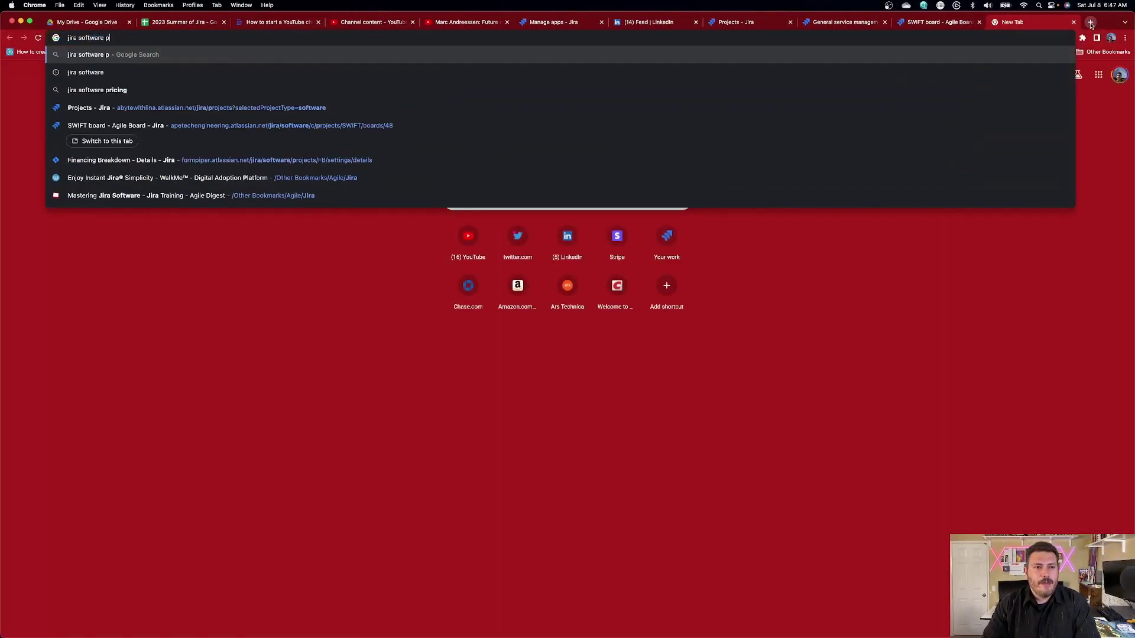
key("Return")
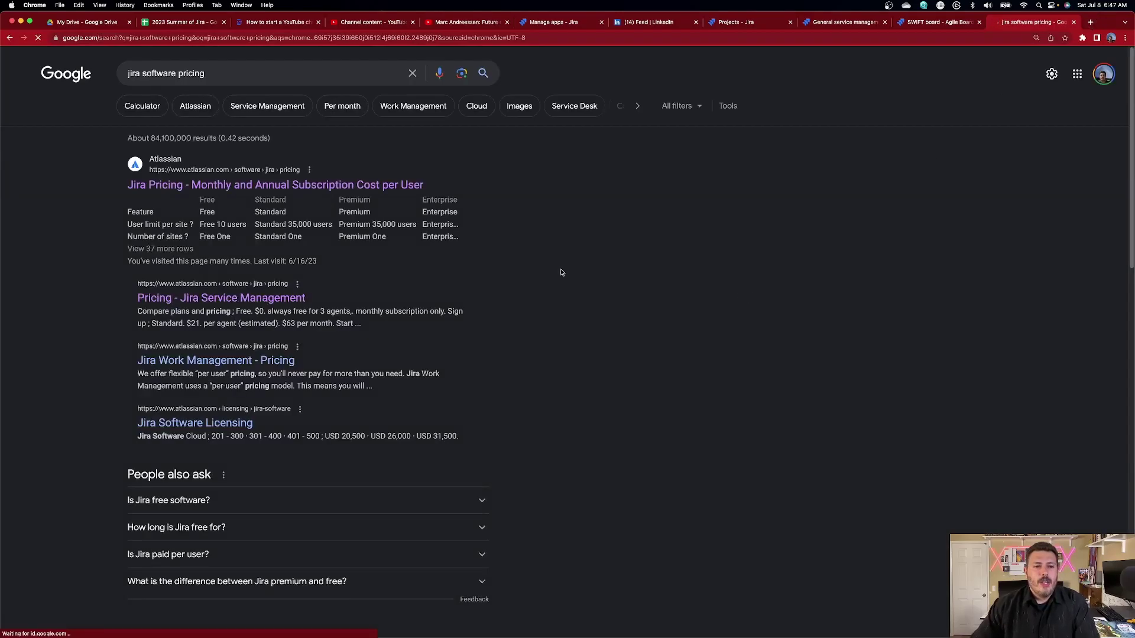
left_click(258, 188)
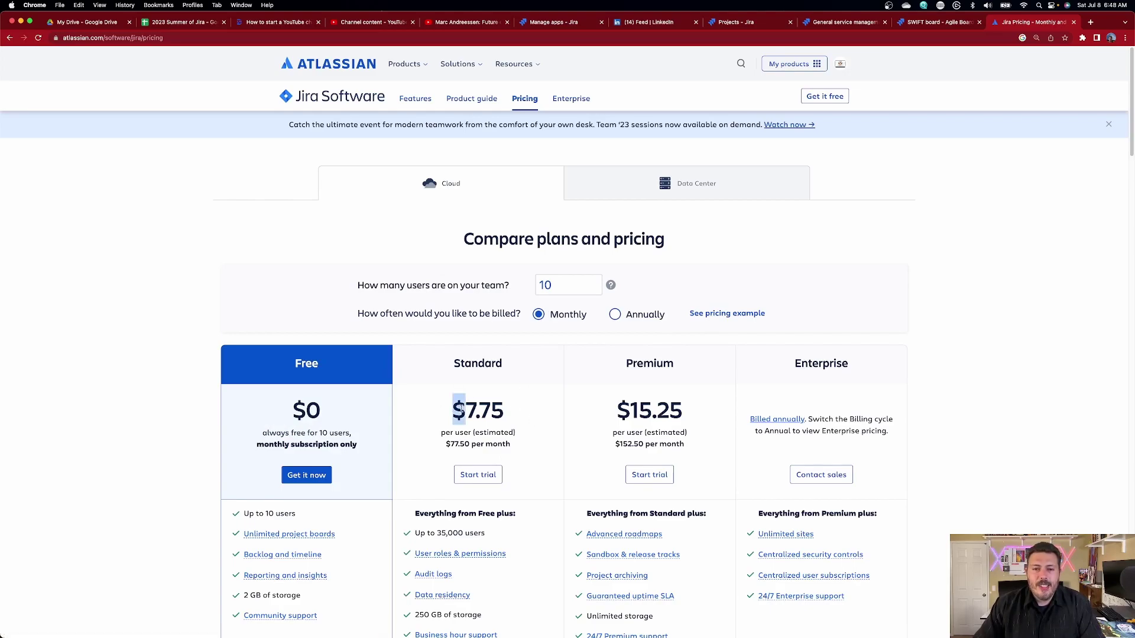
- Highlight the Standard $7.75 and Premium $15.25 per-user prices for 10 users
left_click_drag(462, 410, 520, 418)
left_click(516, 417)
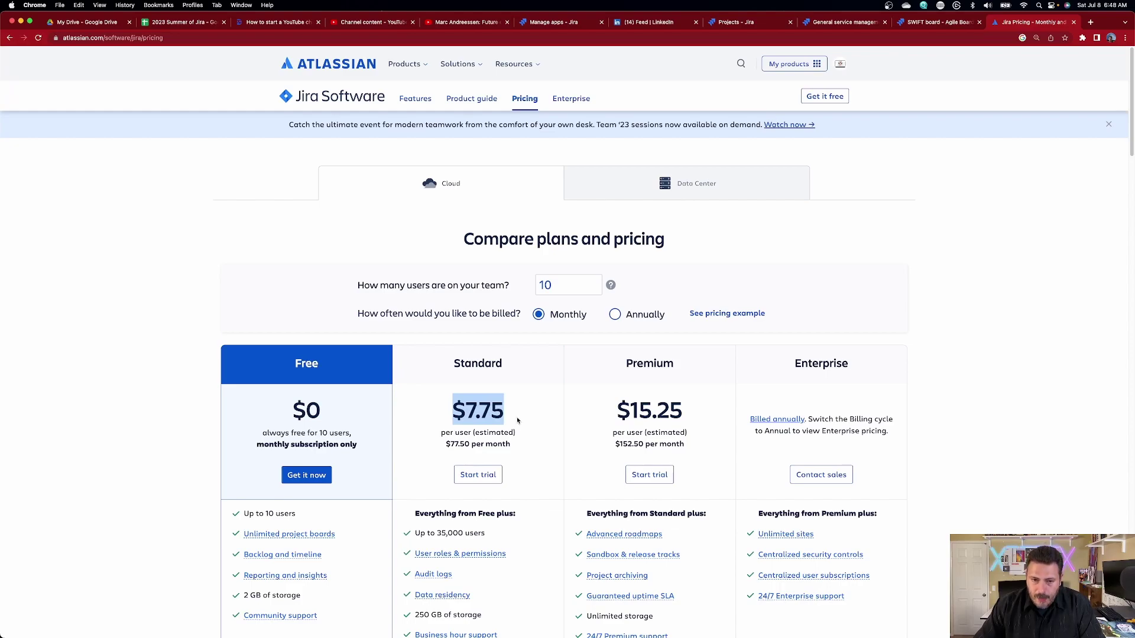
left_click_drag(607, 417, 730, 409)
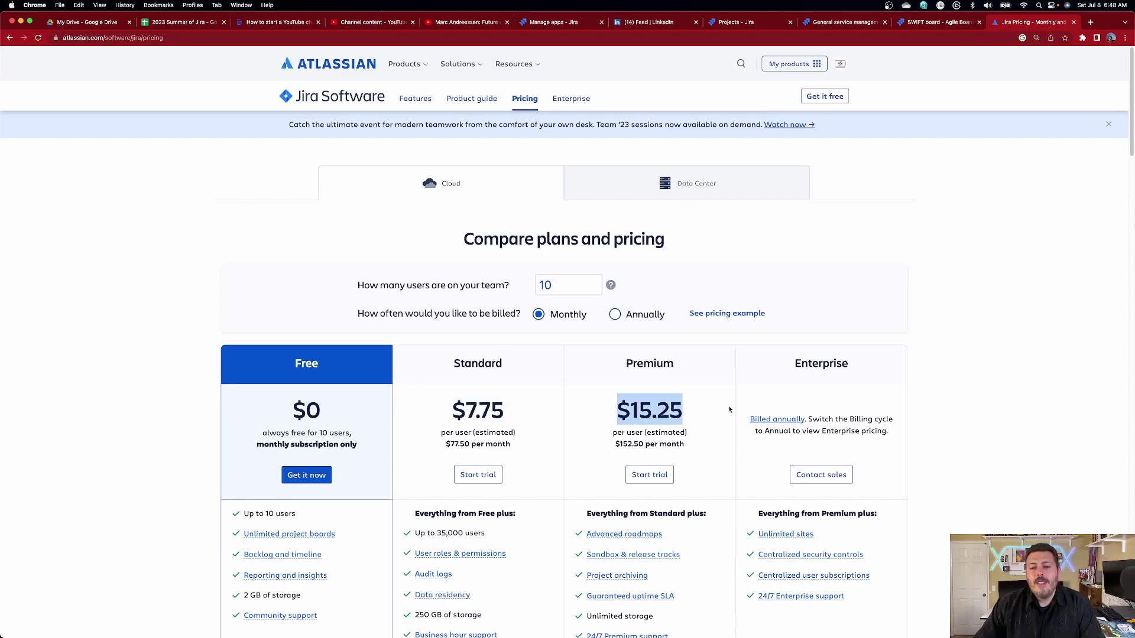
scroll(713, 410, "down", 2)
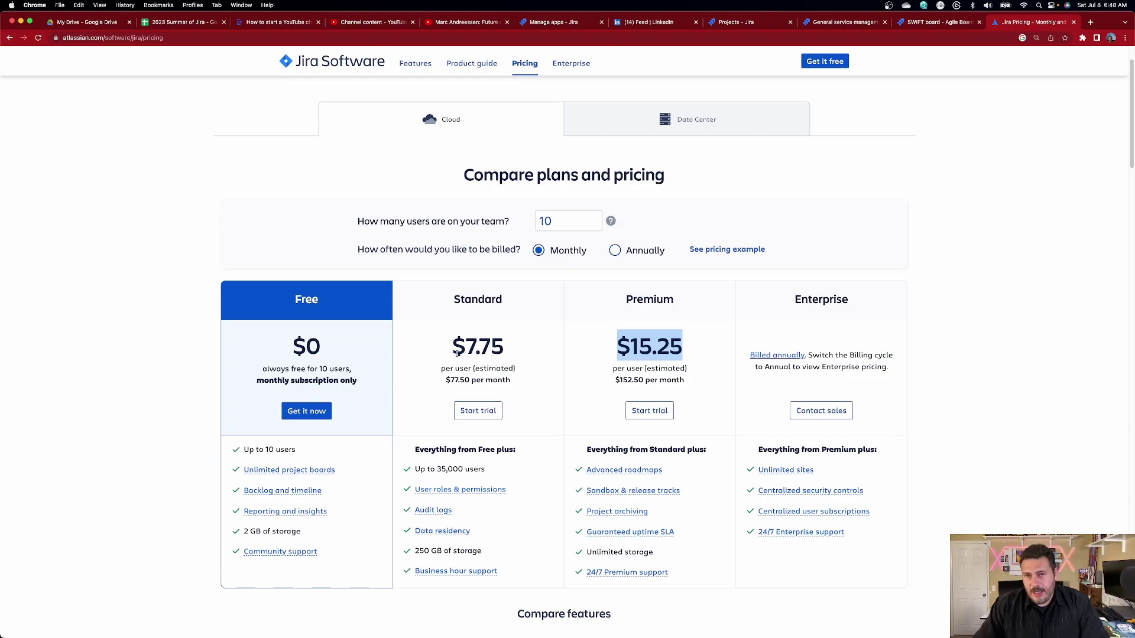
left_click_drag(428, 351, 506, 350)
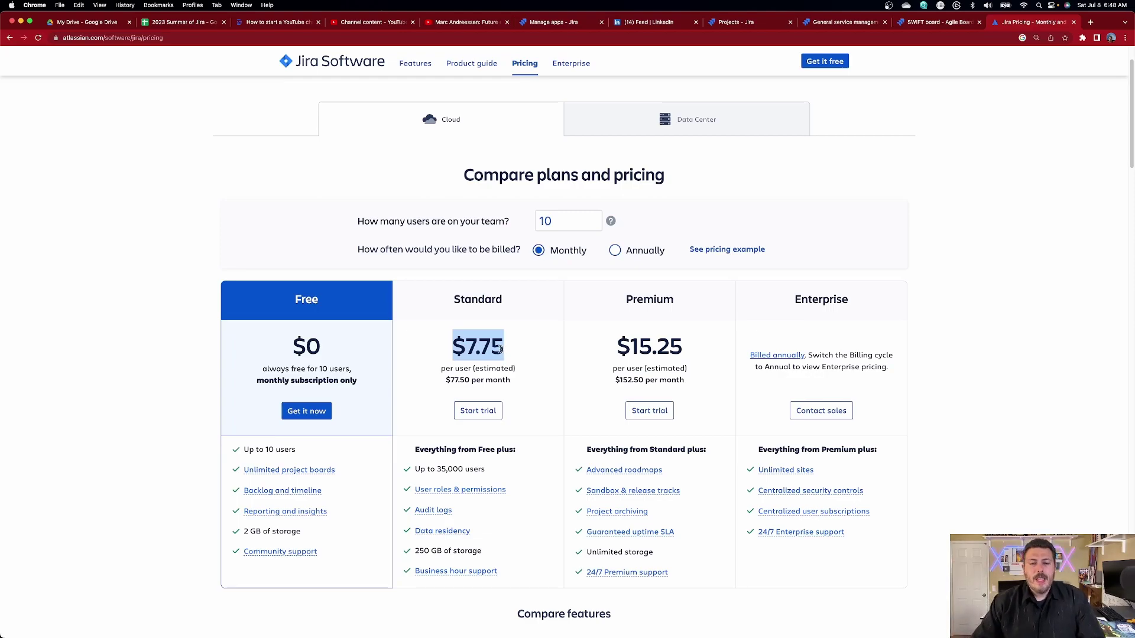
left_click(501, 349)
left_click_drag(504, 350, 448, 350)
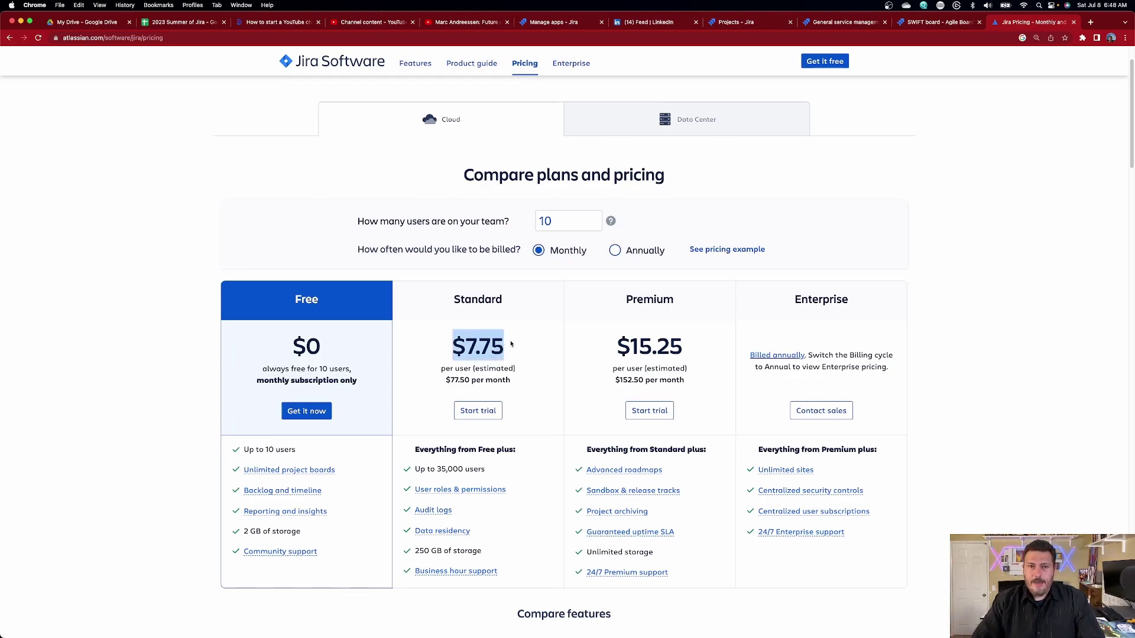
- Search 'jira service management pricing', open its pricing page, and highlight the Standard $21 per-agent price
scroll(506, 344, "up", 2)
left_click(494, 37)
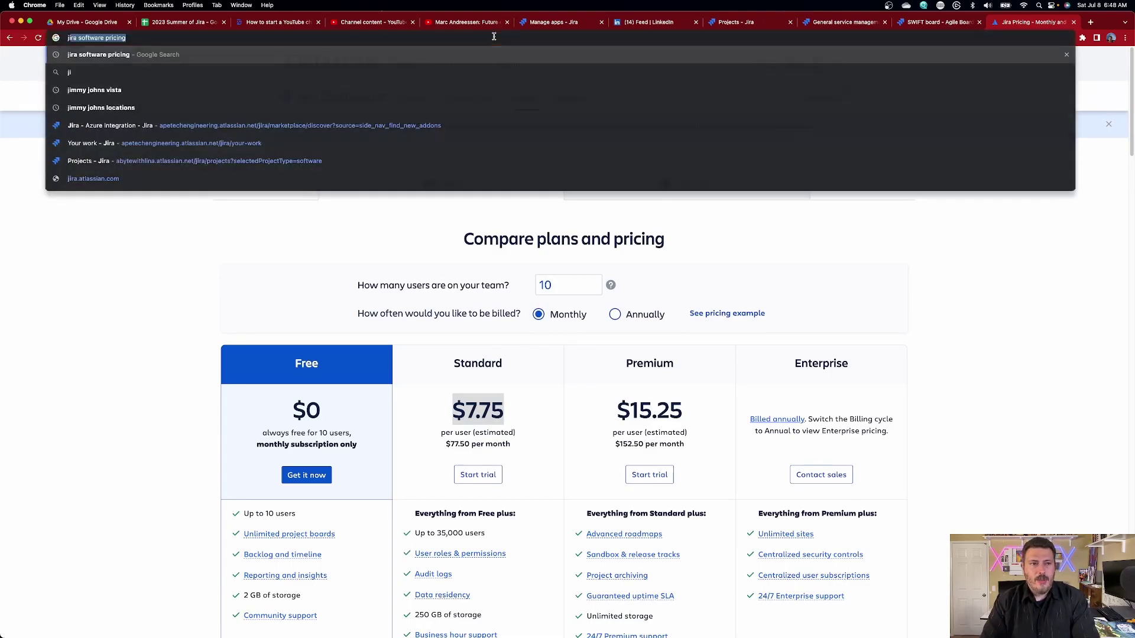
type("jira service management pricing")
key("Return")
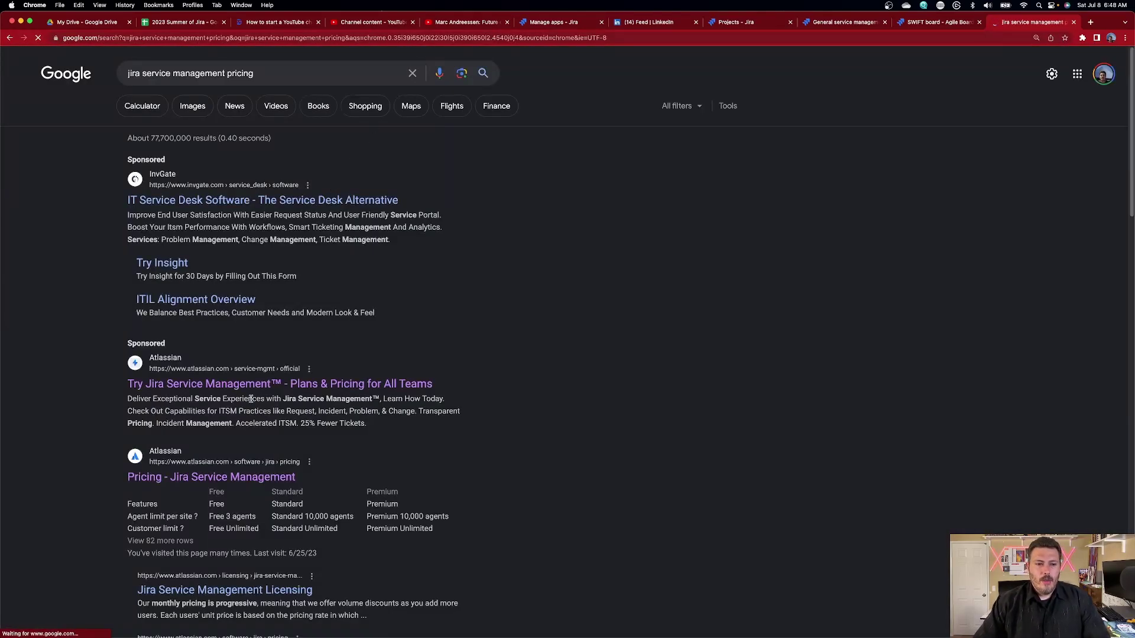
left_click(239, 479)
scroll(650, 314, "down", 3)
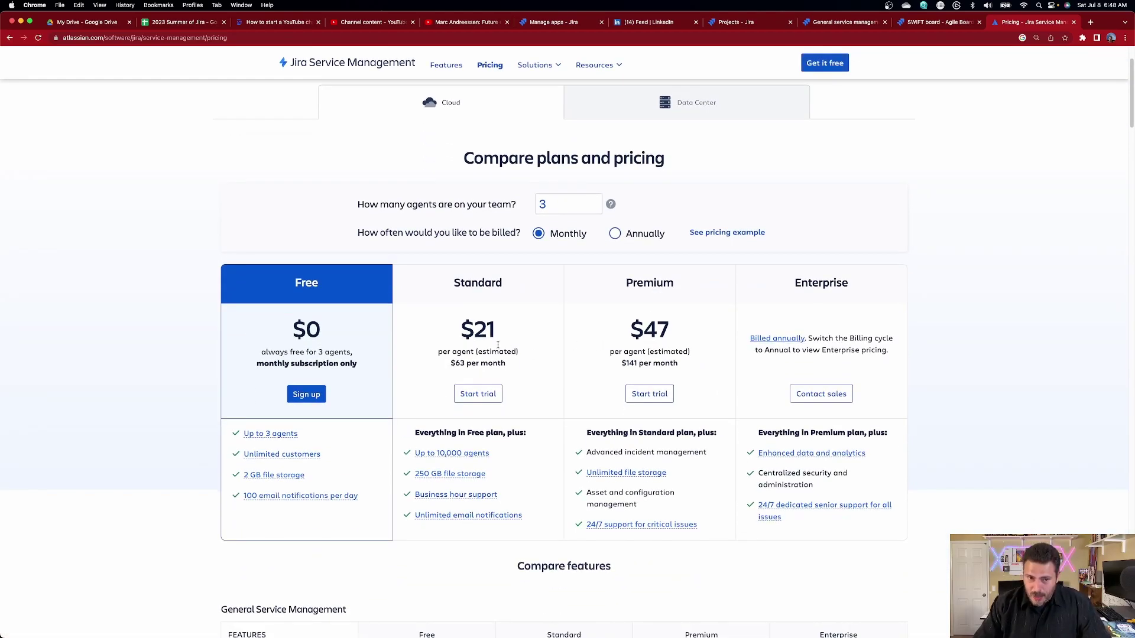
left_click_drag(445, 285, 515, 349)
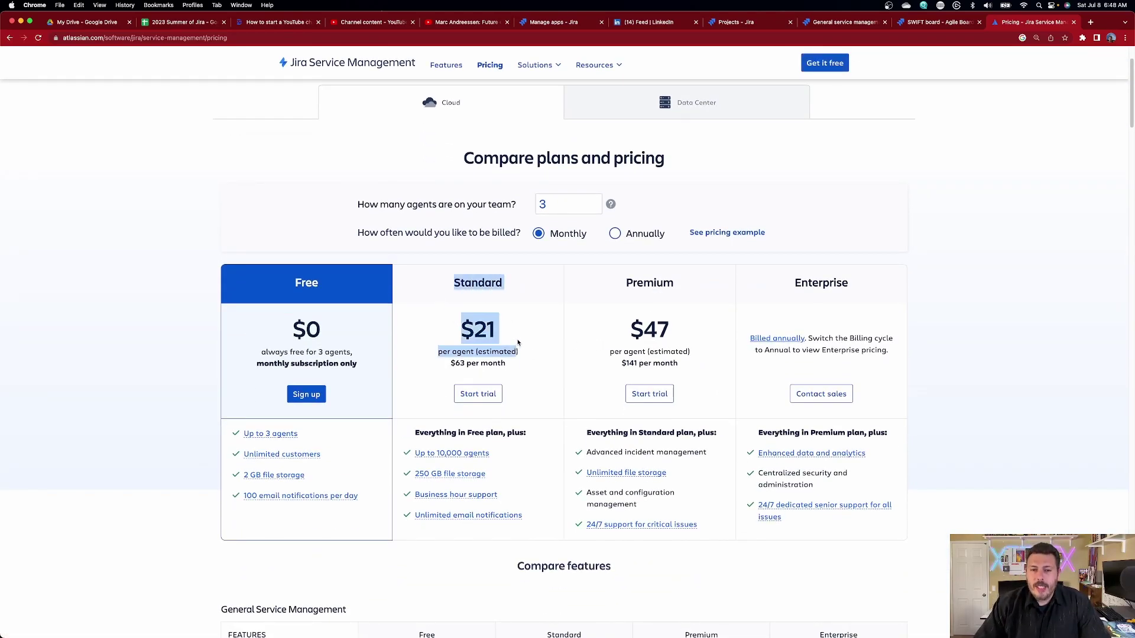
left_click(518, 344)
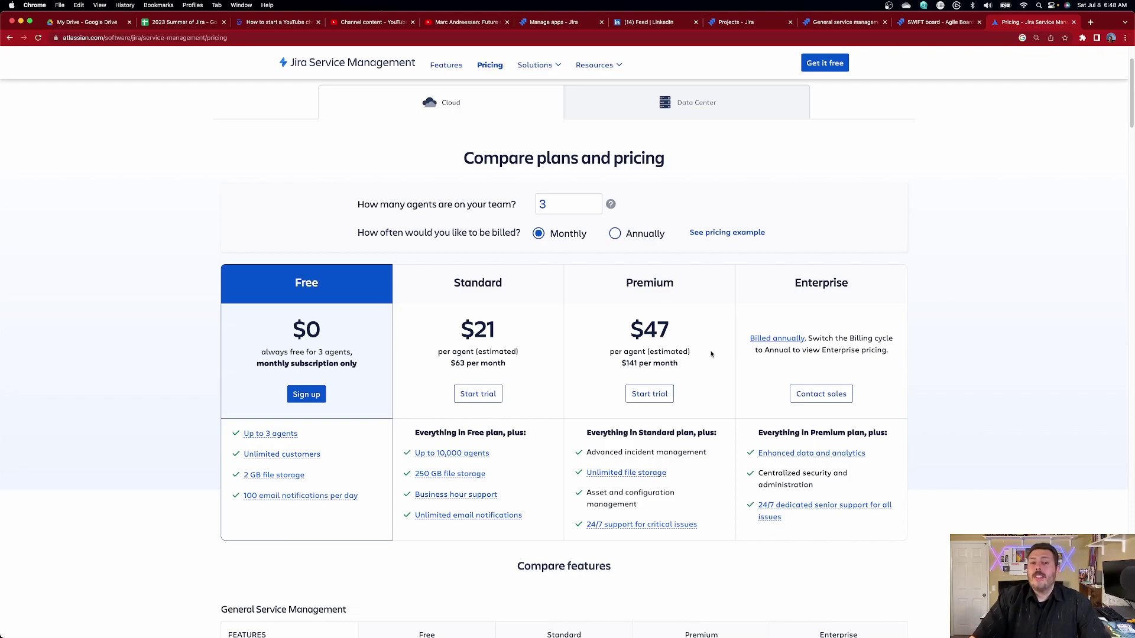
- Search 'jira work management pricing', open Atlassian's pricing page, and highlight the Standard $5 price
left_click(367, 39)
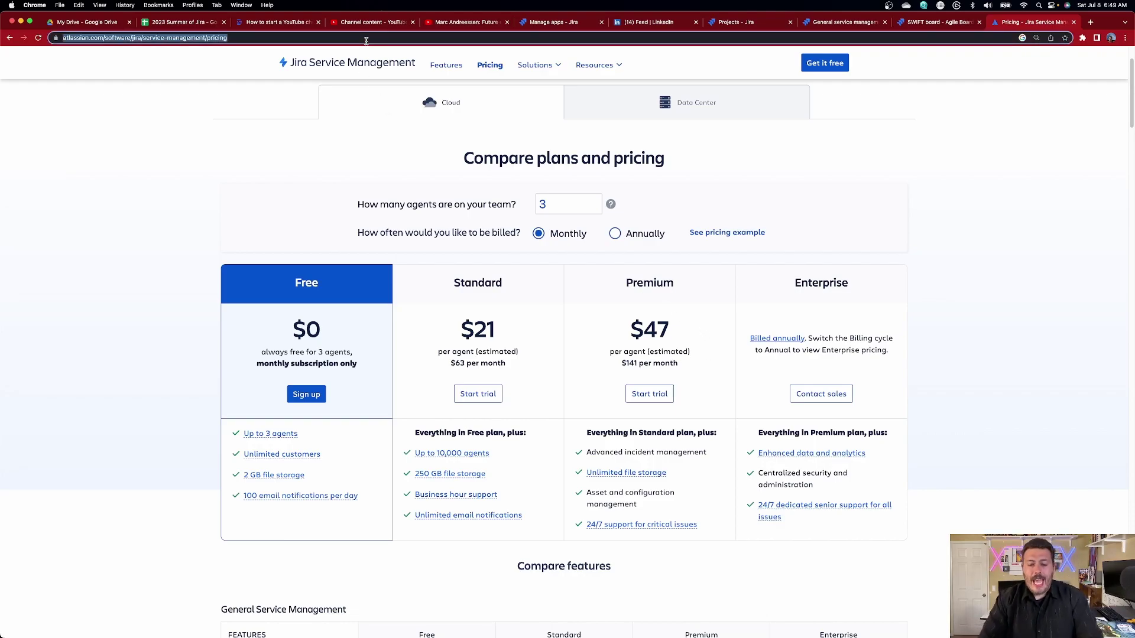
type("jira work ma")
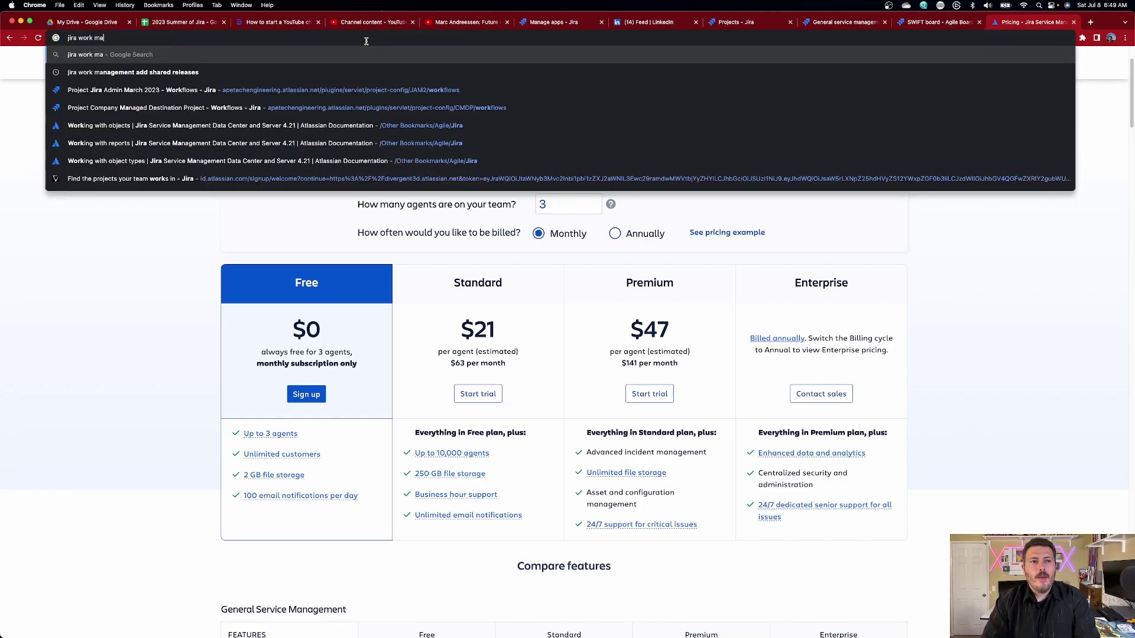
type("nagement pricing")
key("Return")
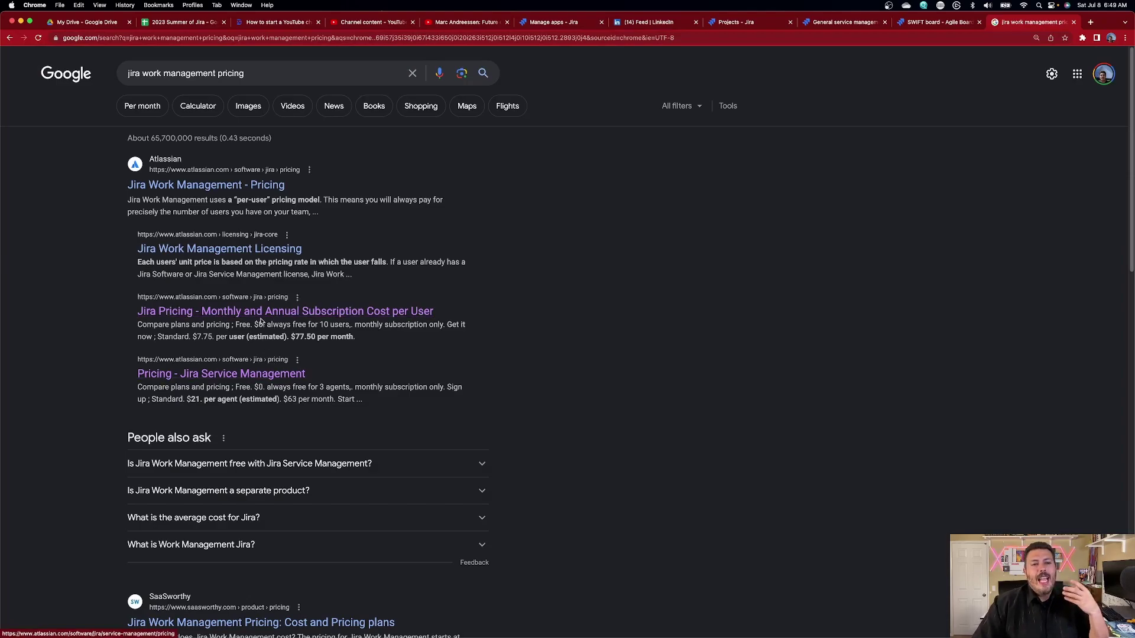
left_click(219, 188)
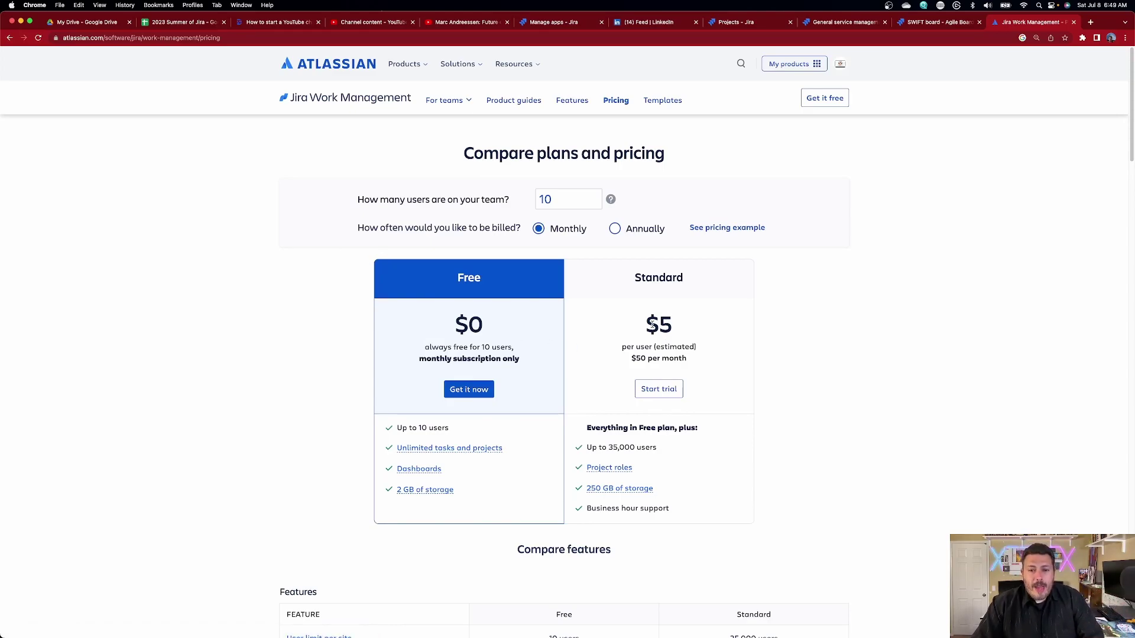
left_click_drag(652, 325, 675, 326)
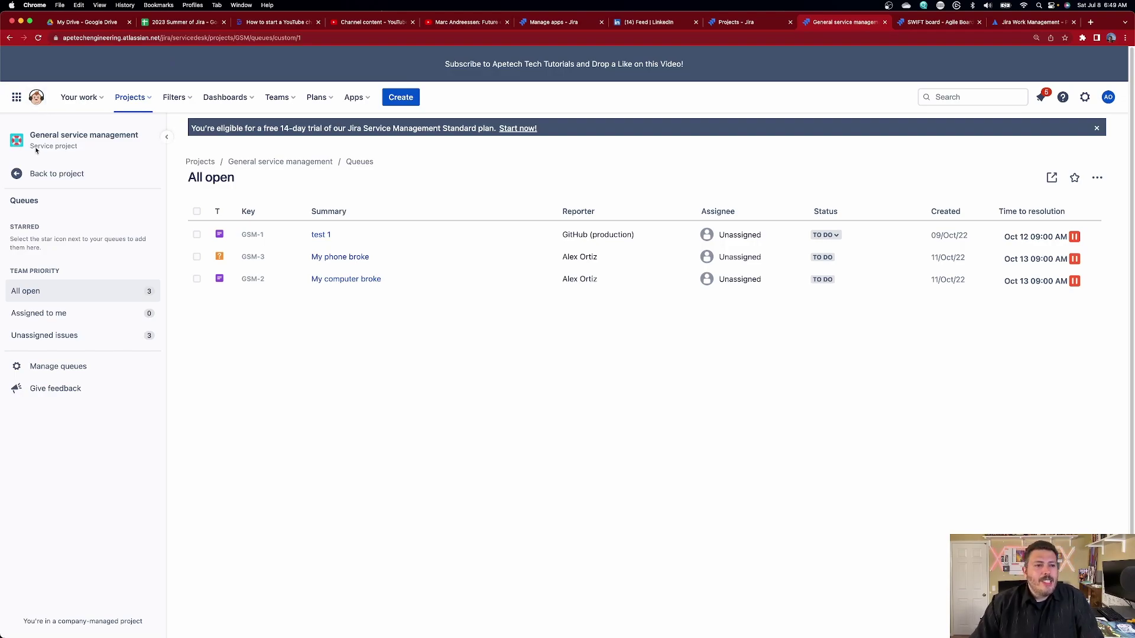
- Highlight the Service project type label, then the Software label on the SWIFT board tab
left_click_drag(37, 146, 84, 147)
left_click(100, 153)
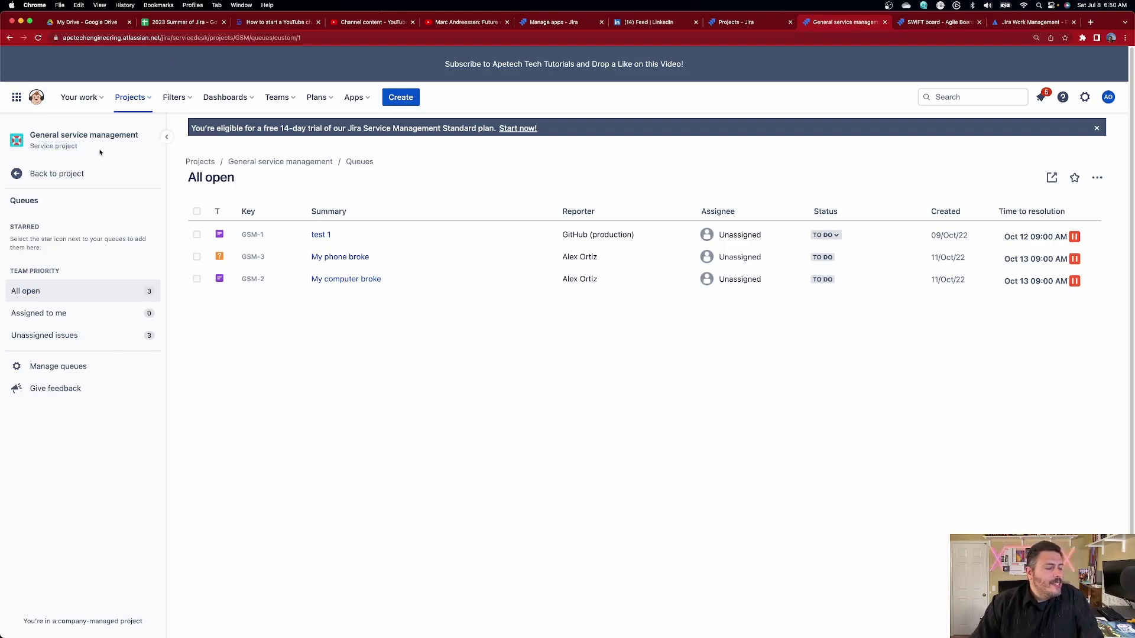
left_click(931, 24)
left_click_drag(88, 150, 52, 145)
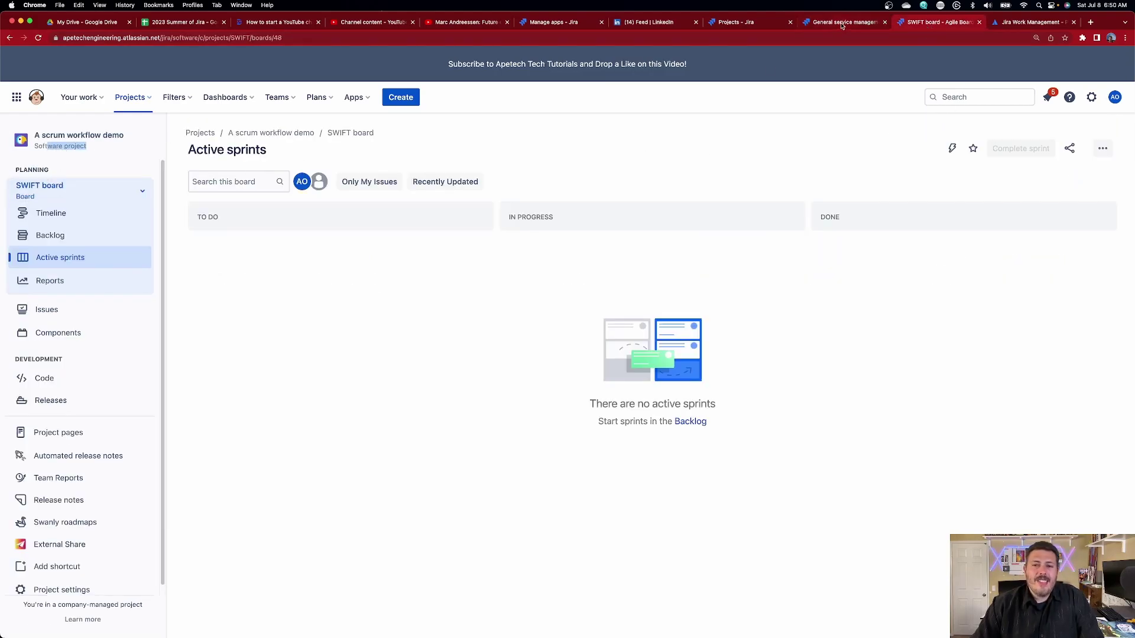
- Step through the scrum project's Timeline, Backlog, Active sprints and Reports pages
left_click(62, 212)
left_click(63, 236)
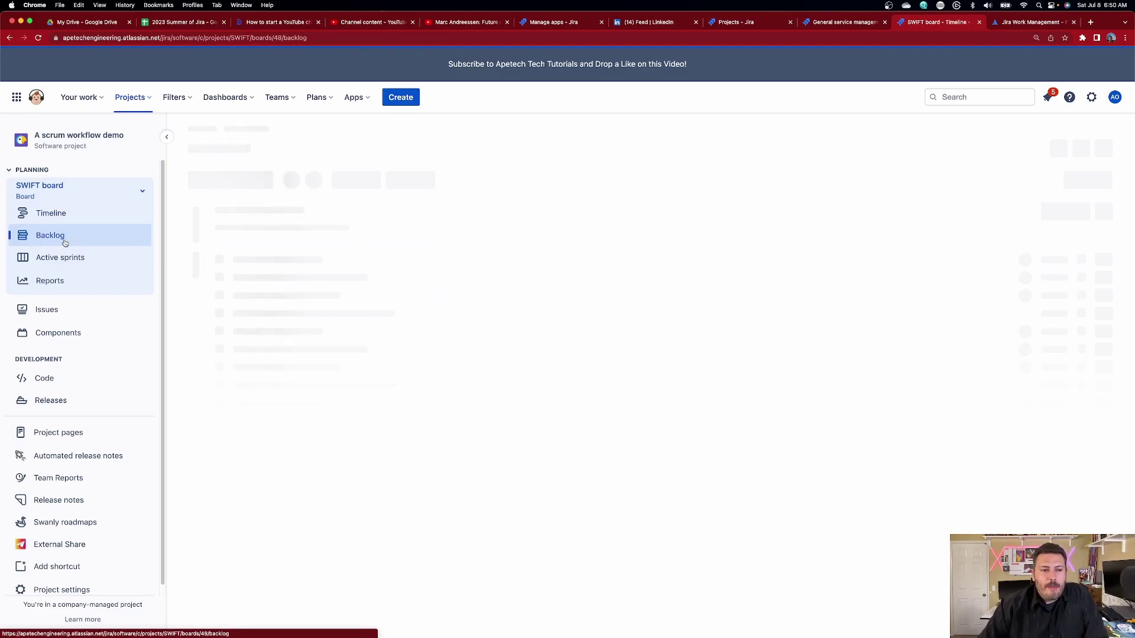
left_click(73, 264)
left_click(63, 282)
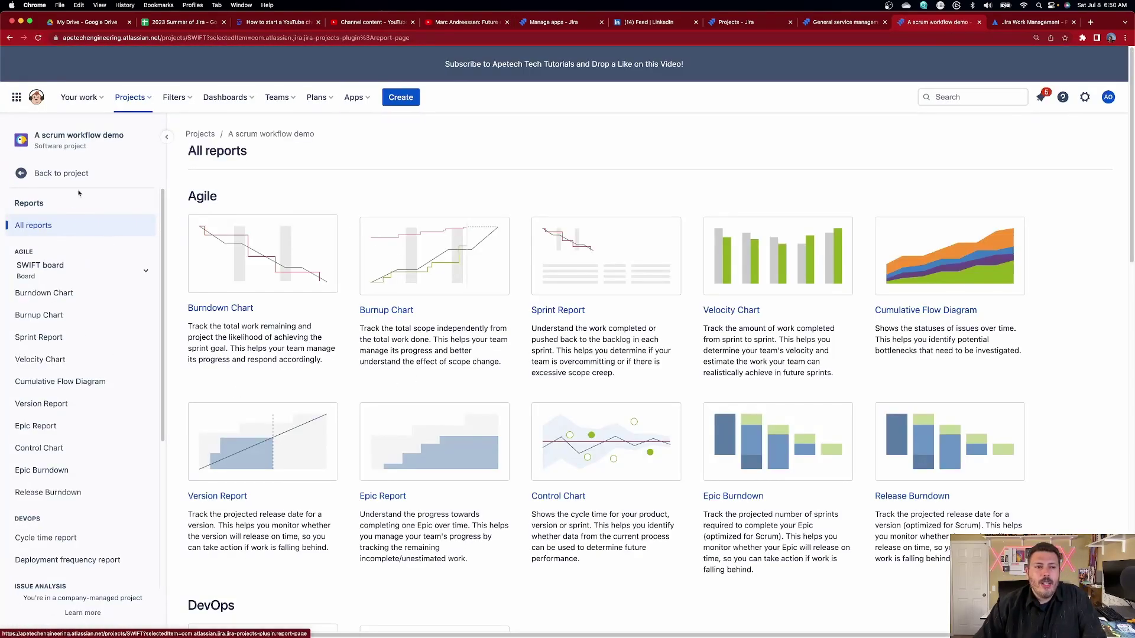
left_click(80, 176)
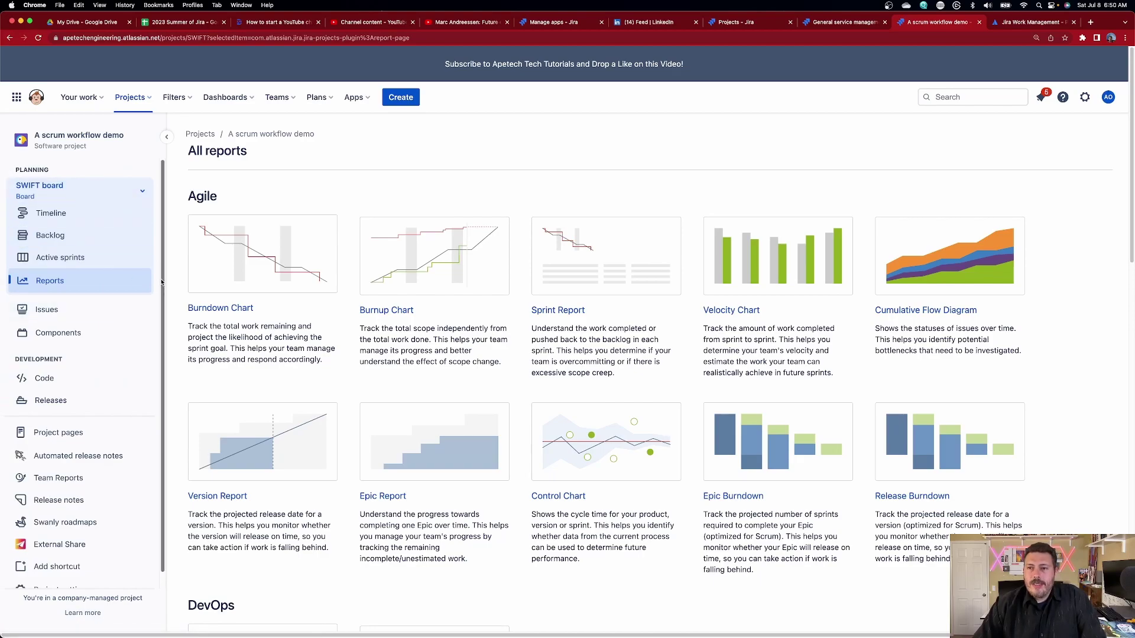
- In General service management, return to the full project navigation and reload the All open queue
left_click(831, 24)
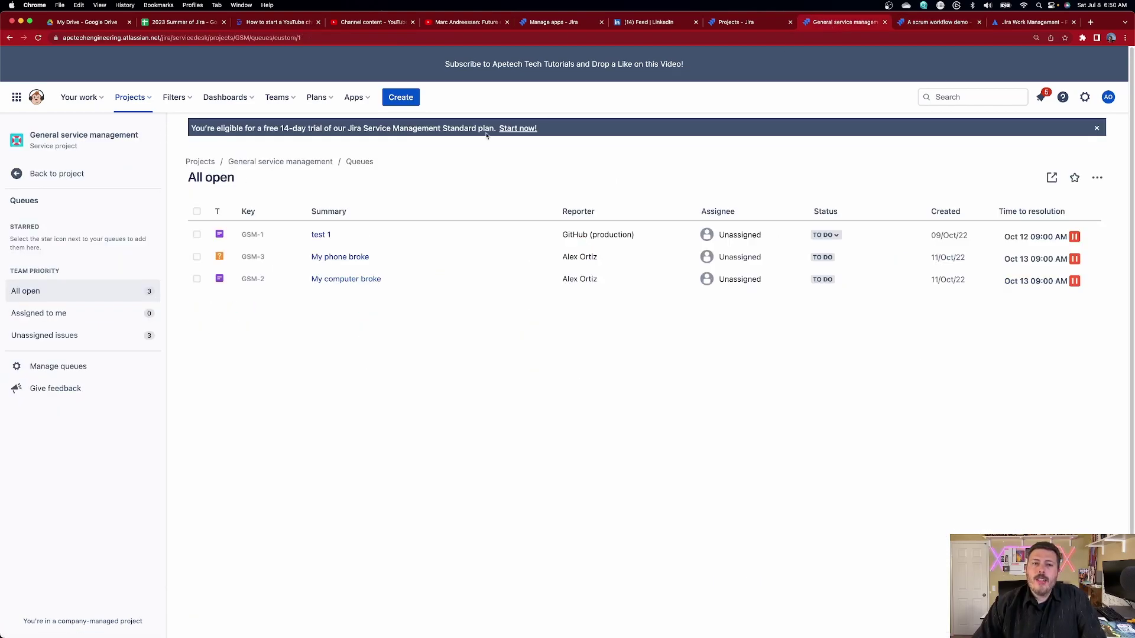
left_click(61, 175)
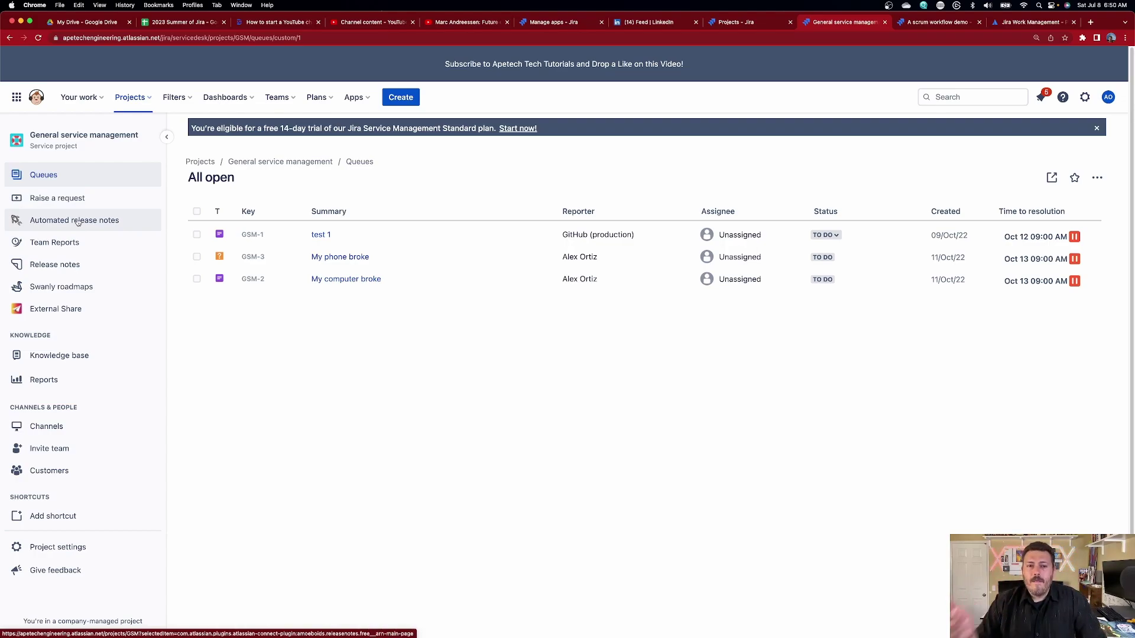
left_click(69, 175)
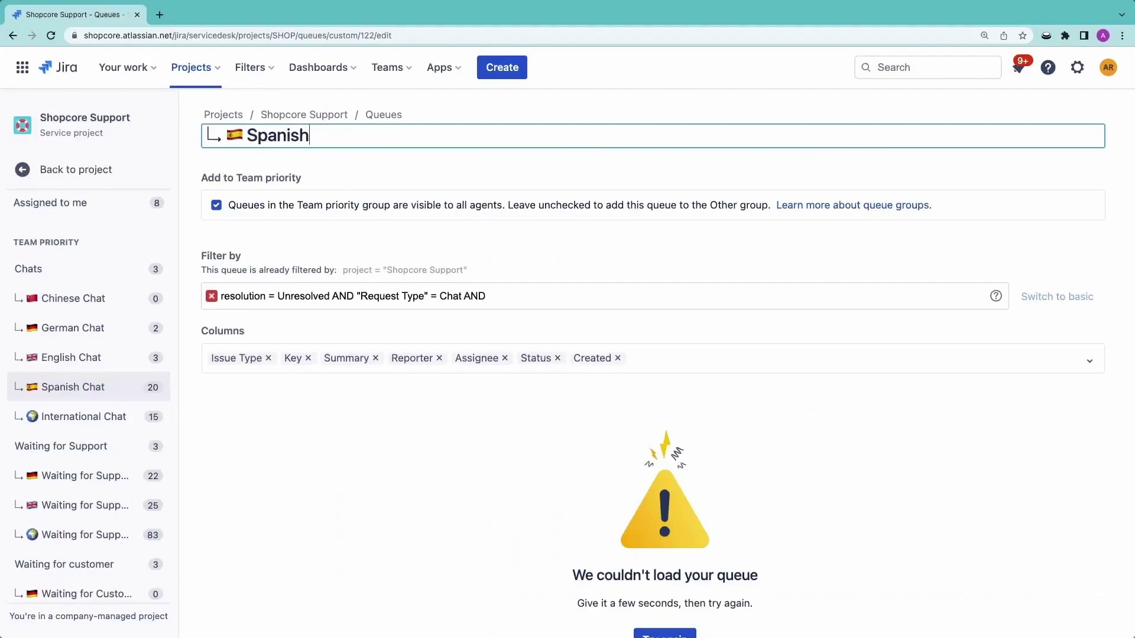
- Retitle the queue Spanish Chat, add "Customer Language"~es and a Customer Language column, then save
type("Chat")
left_click(529, 282)
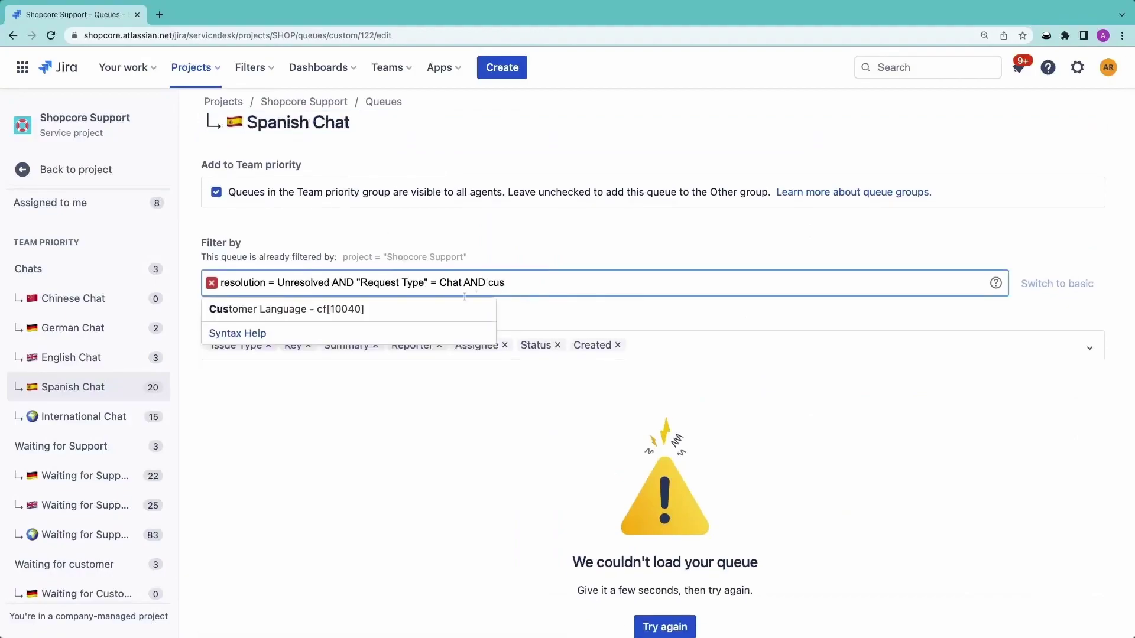
left_click(430, 310)
type("~es")
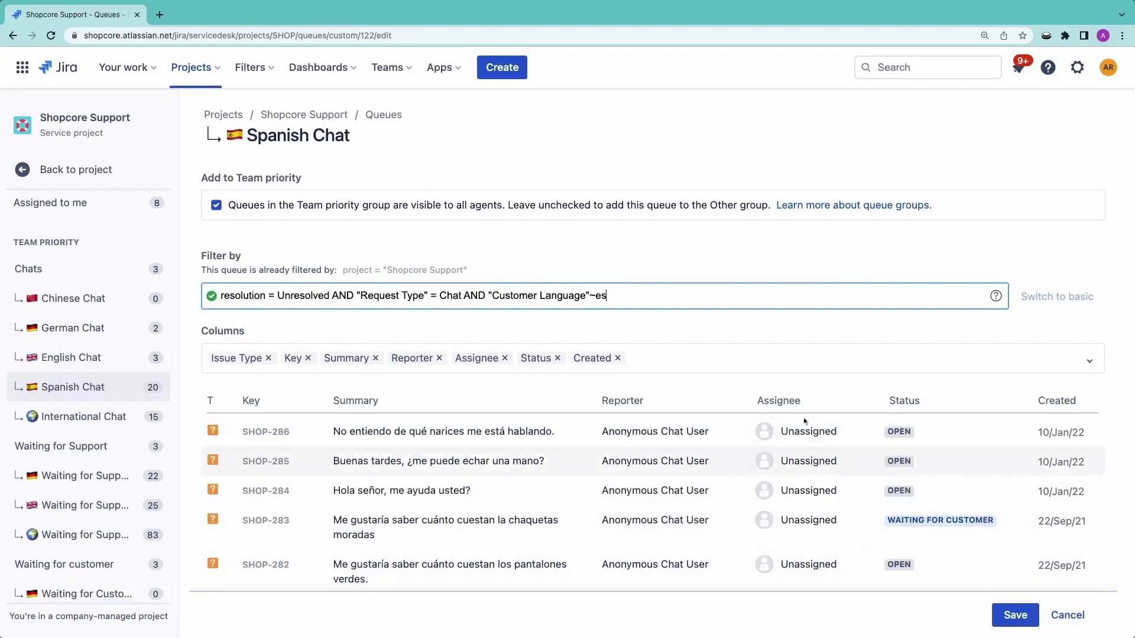
left_click(699, 359)
type("cus")
left_click(688, 391)
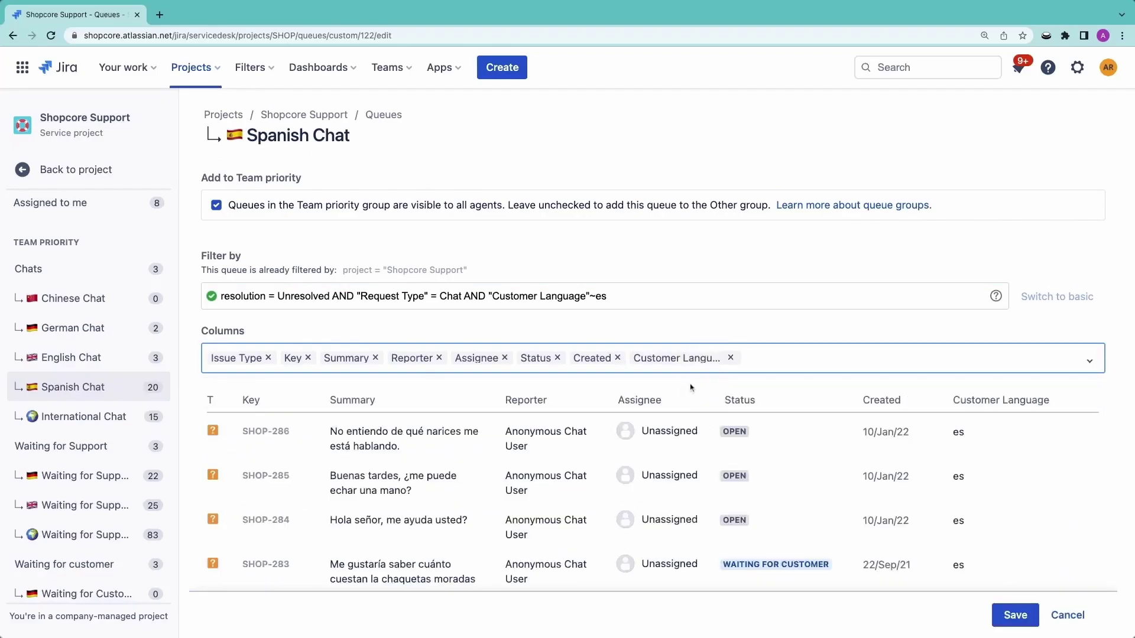
left_click(1012, 613)
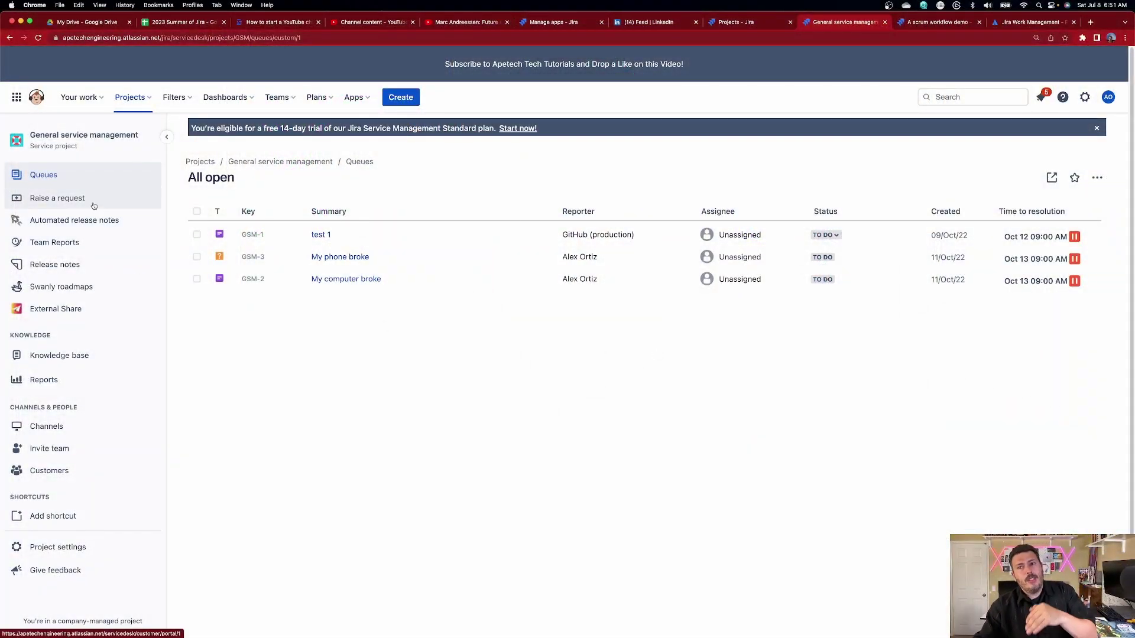
left_click(931, 23)
left_click(401, 97)
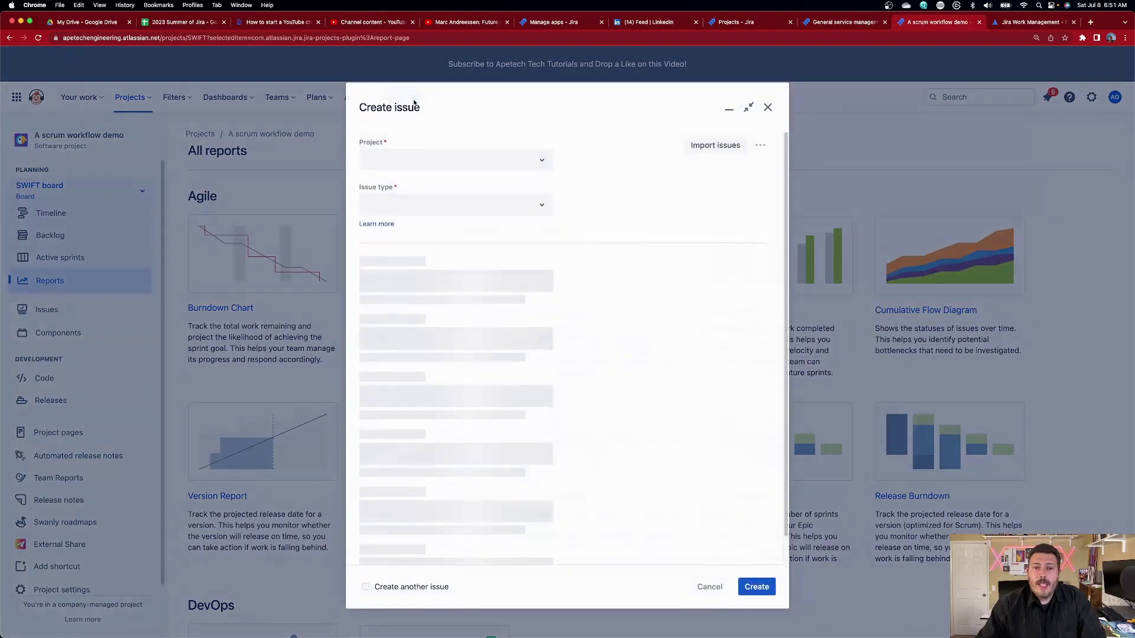
left_click(769, 105)
left_click(93, 214)
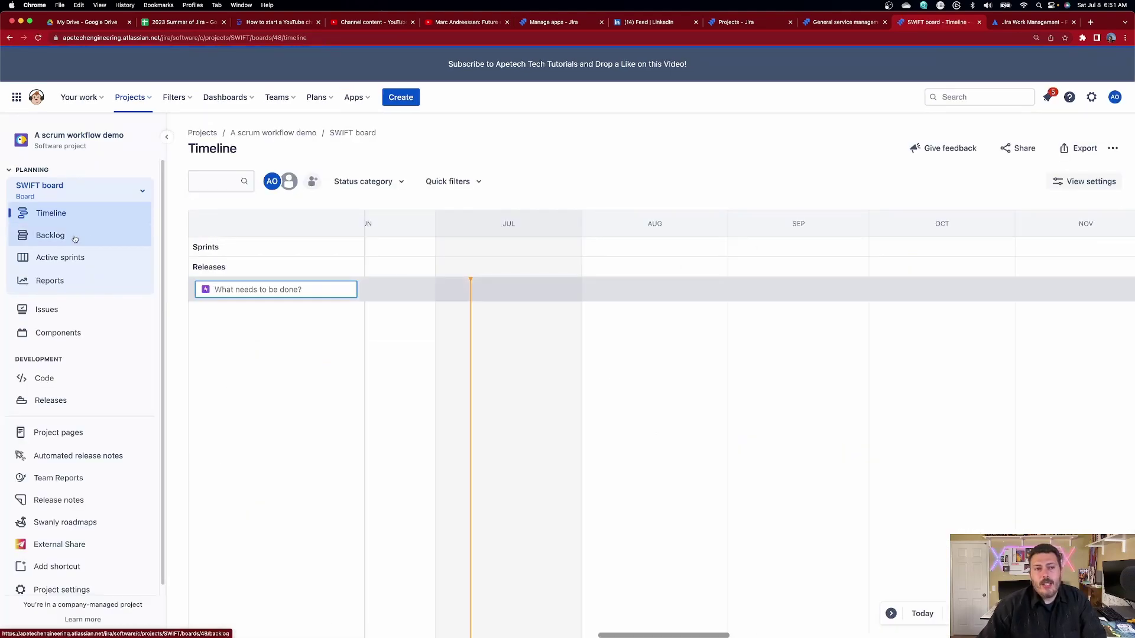
left_click(72, 237)
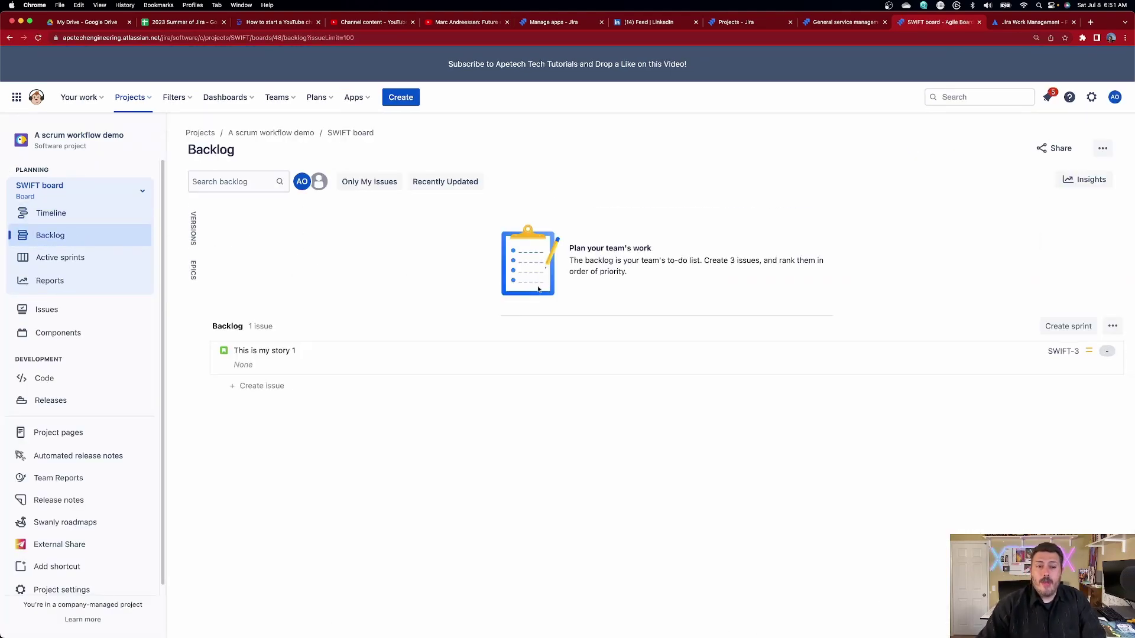
left_click(826, 24)
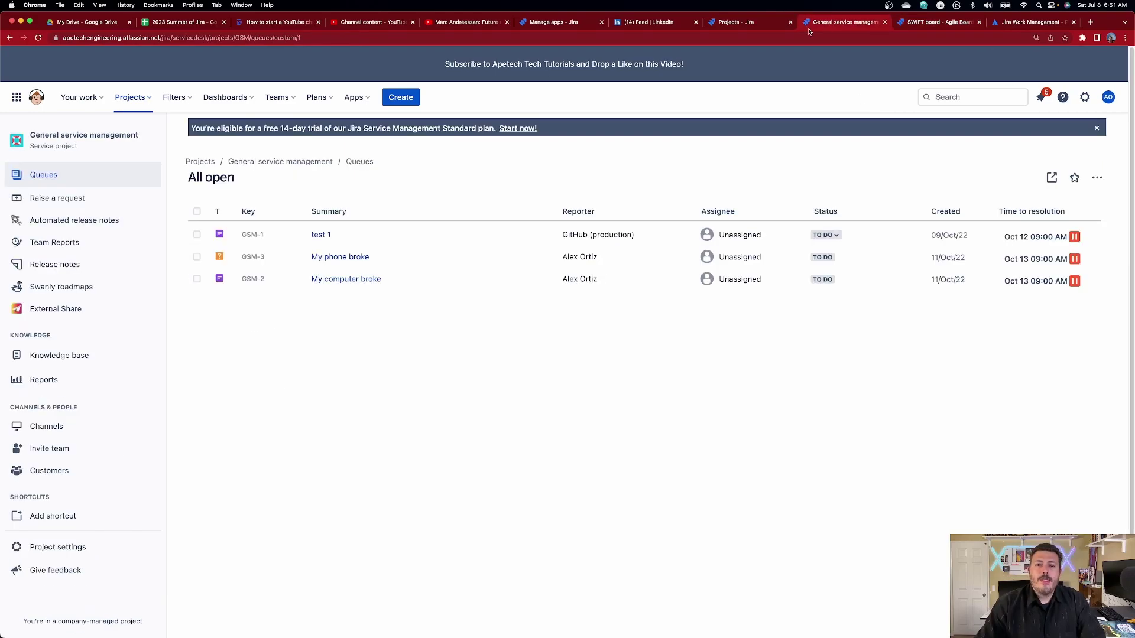
left_click(395, 98)
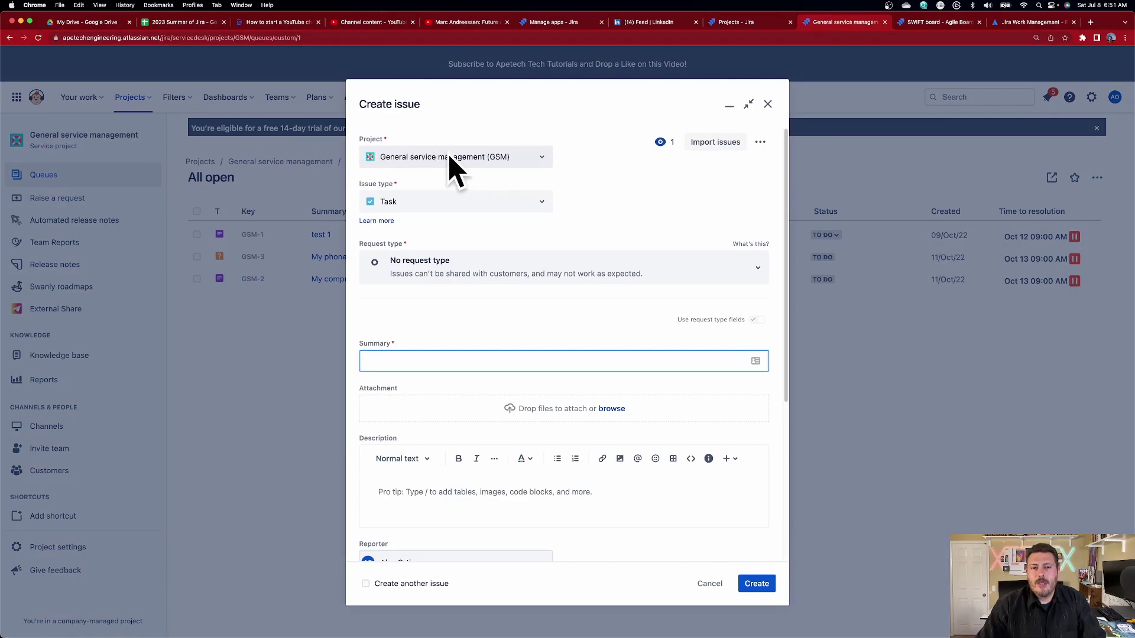
left_click(404, 209)
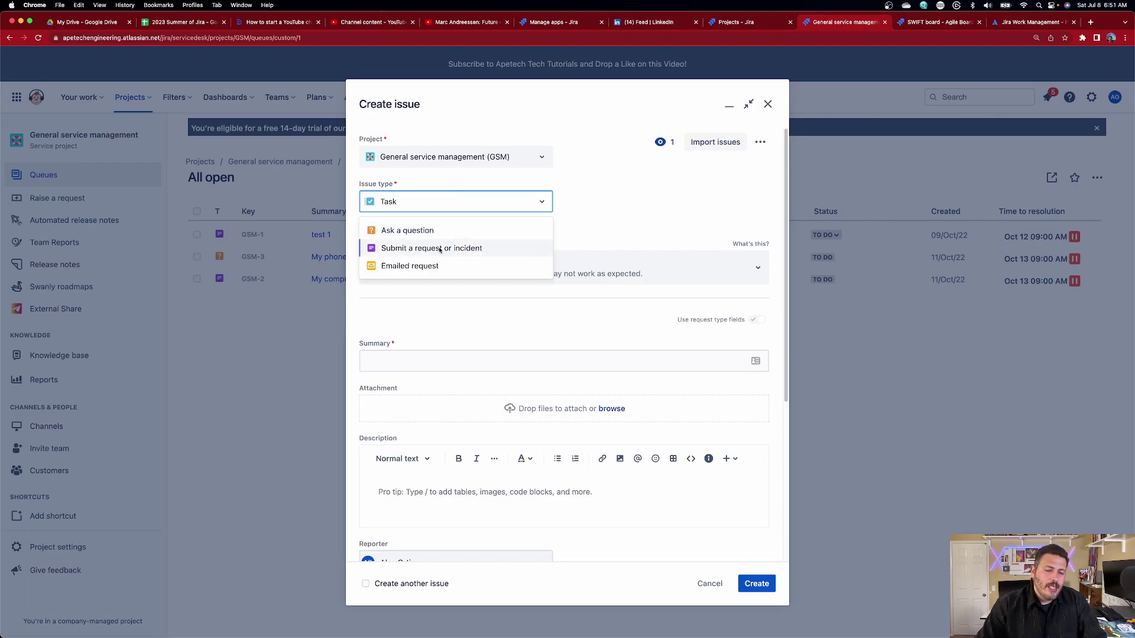
left_click(768, 104)
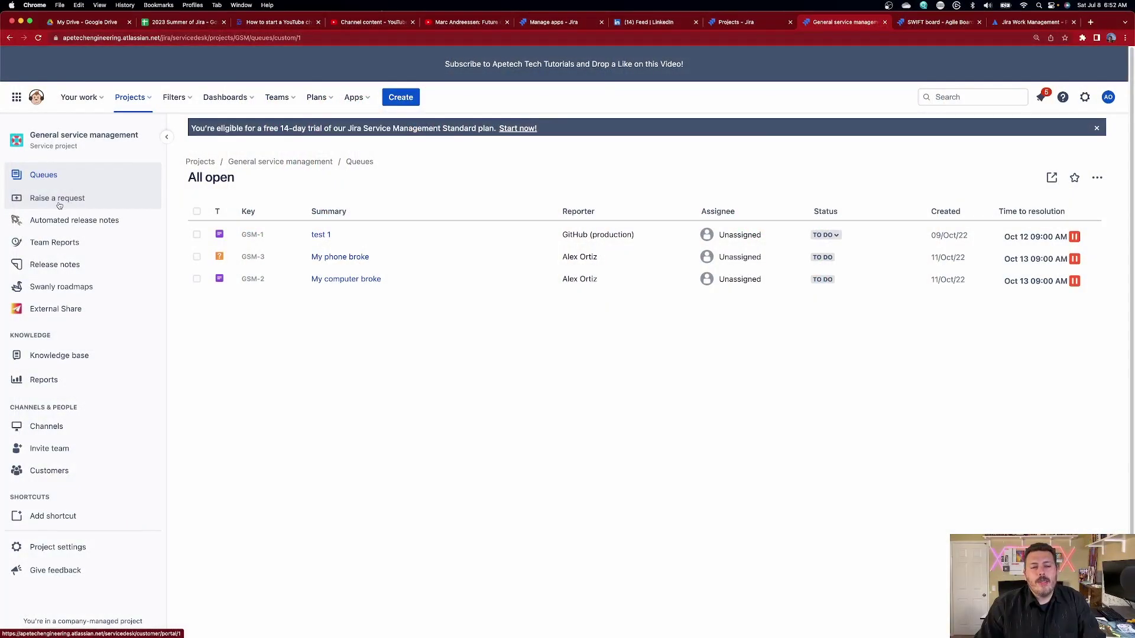
- Open the Help Center portal via Raise a request and dismiss the request types tip
left_click(59, 205)
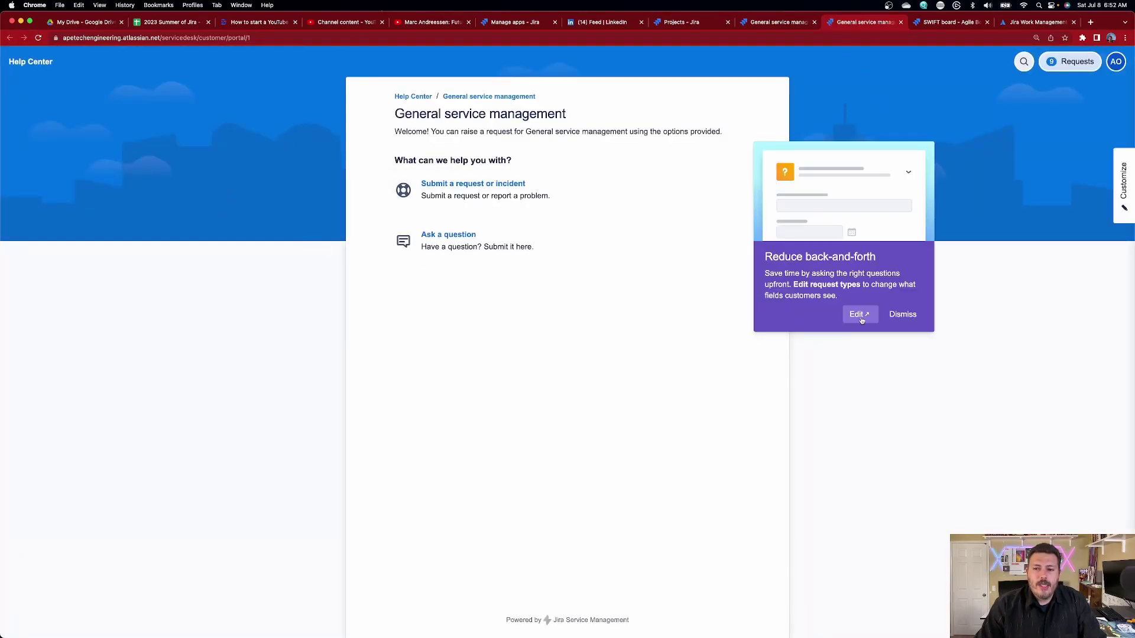
left_click(903, 314)
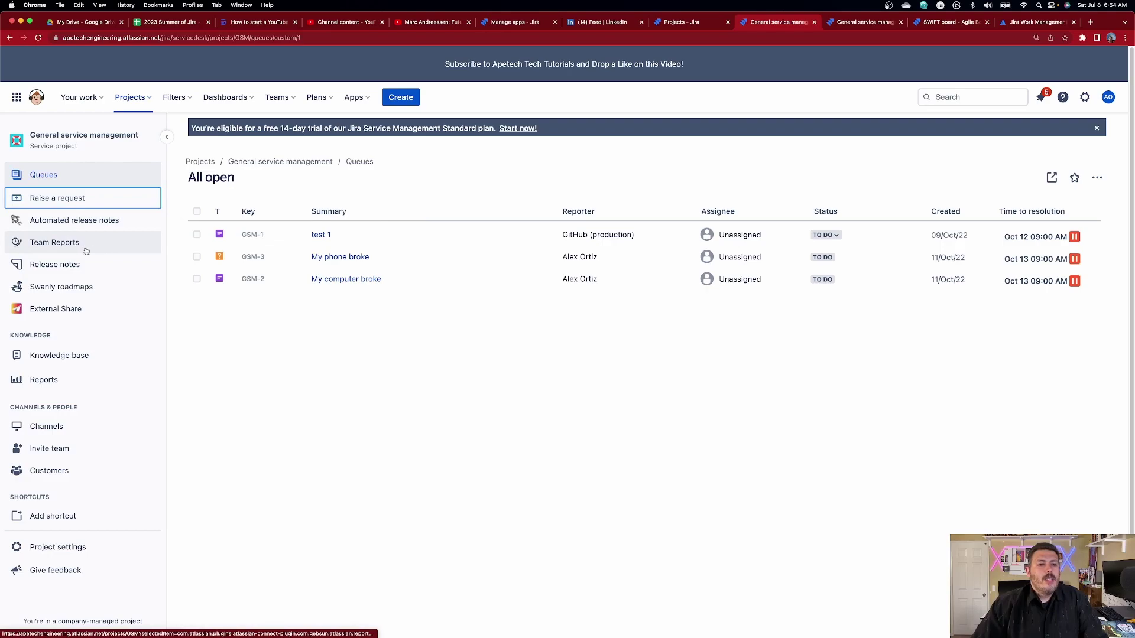
- Browse the knowledge base, then return to the project and open its Workload report
left_click(75, 356)
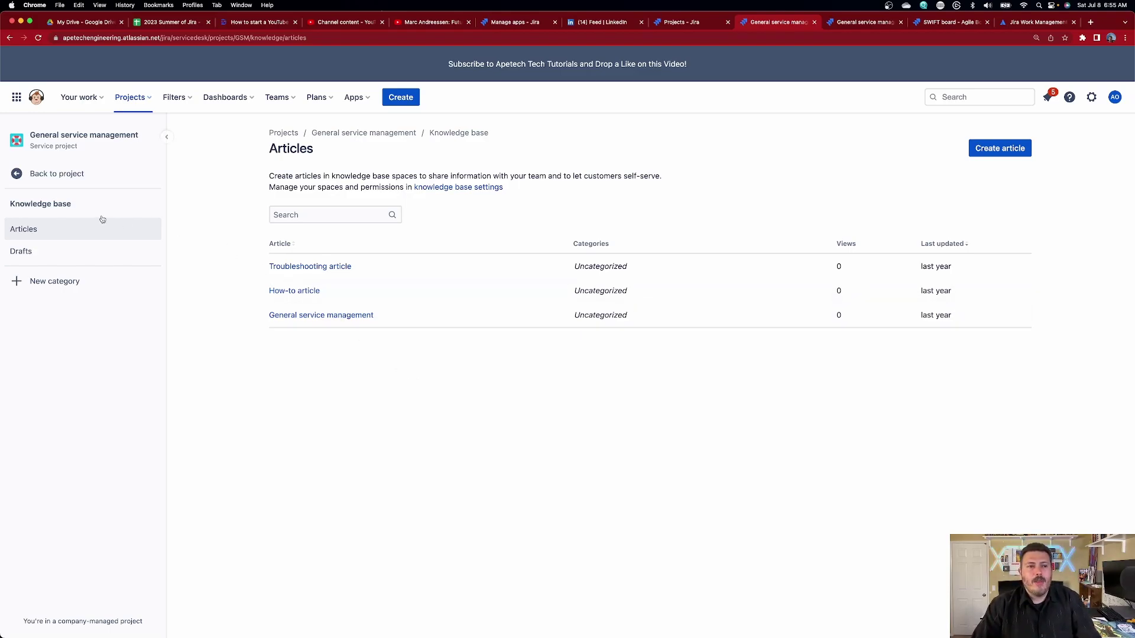
left_click(44, 174)
left_click(63, 380)
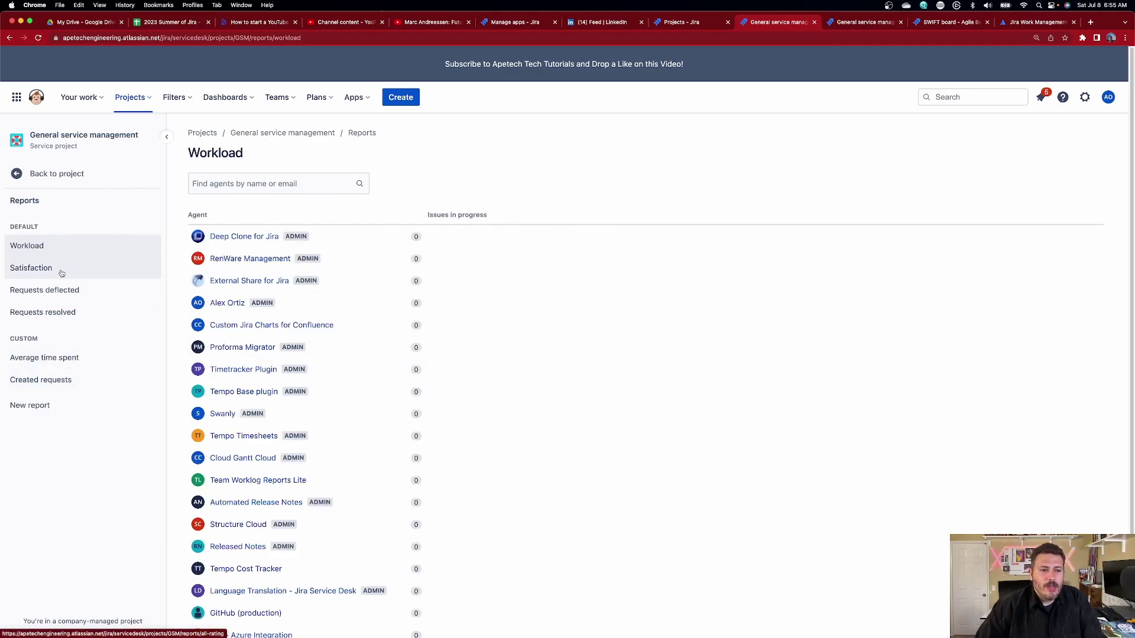
- Go back through the knowledge base to the All open queue showing GSM-1, GSM-3, GSM-2
left_click(10, 38)
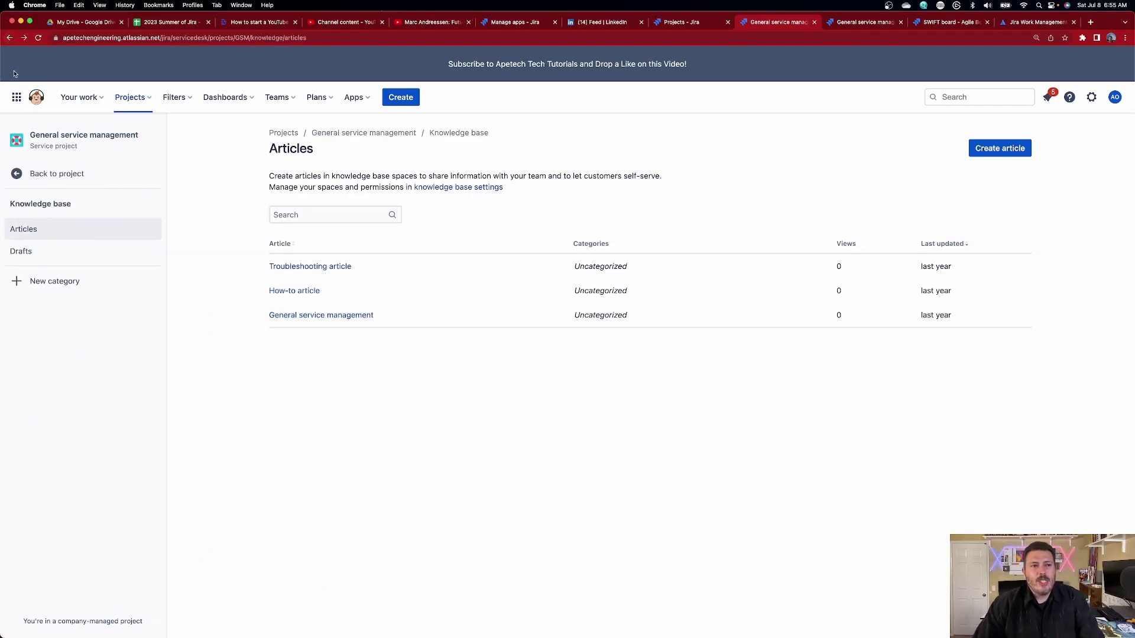
left_click(8, 39)
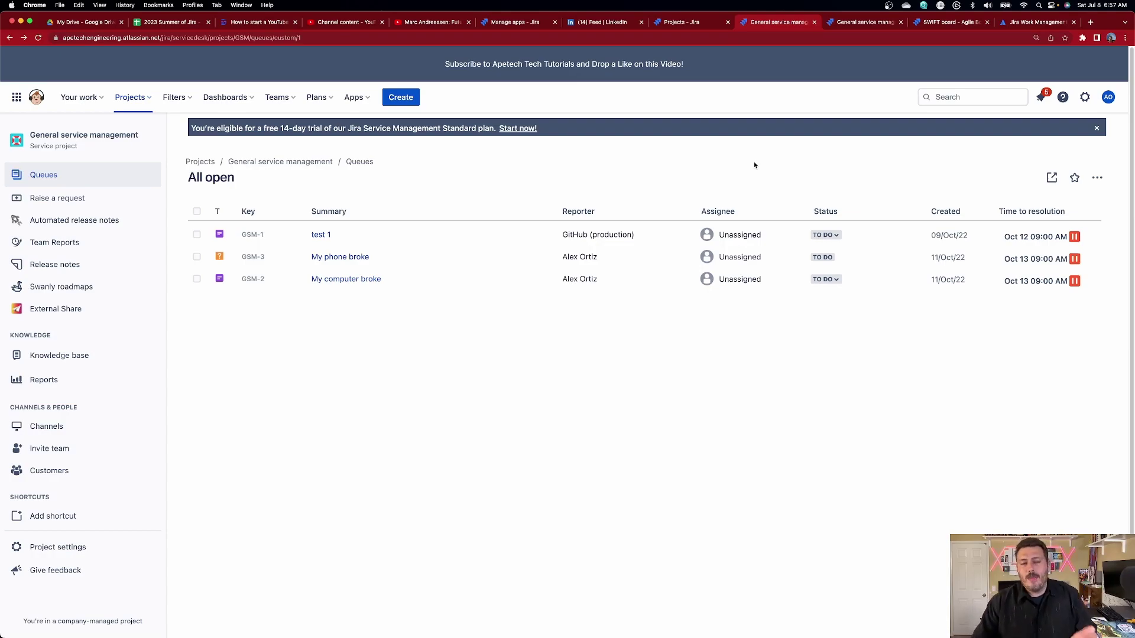
- Open the General service management Details settings page and scroll its settings menu
left_click(58, 548)
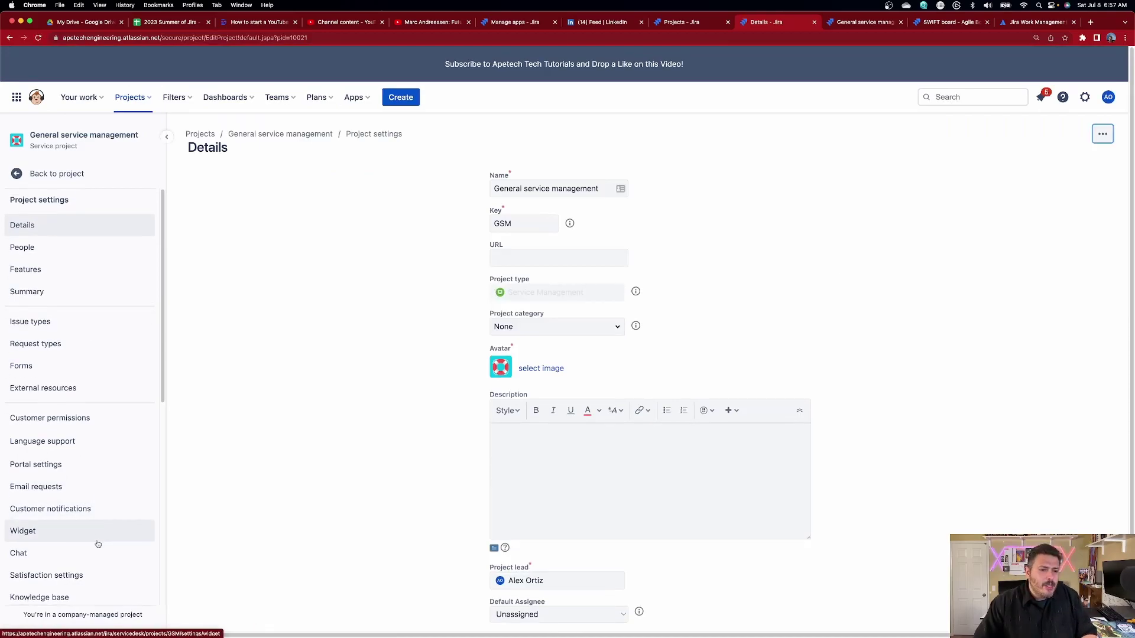
scroll(116, 535, "down", 4)
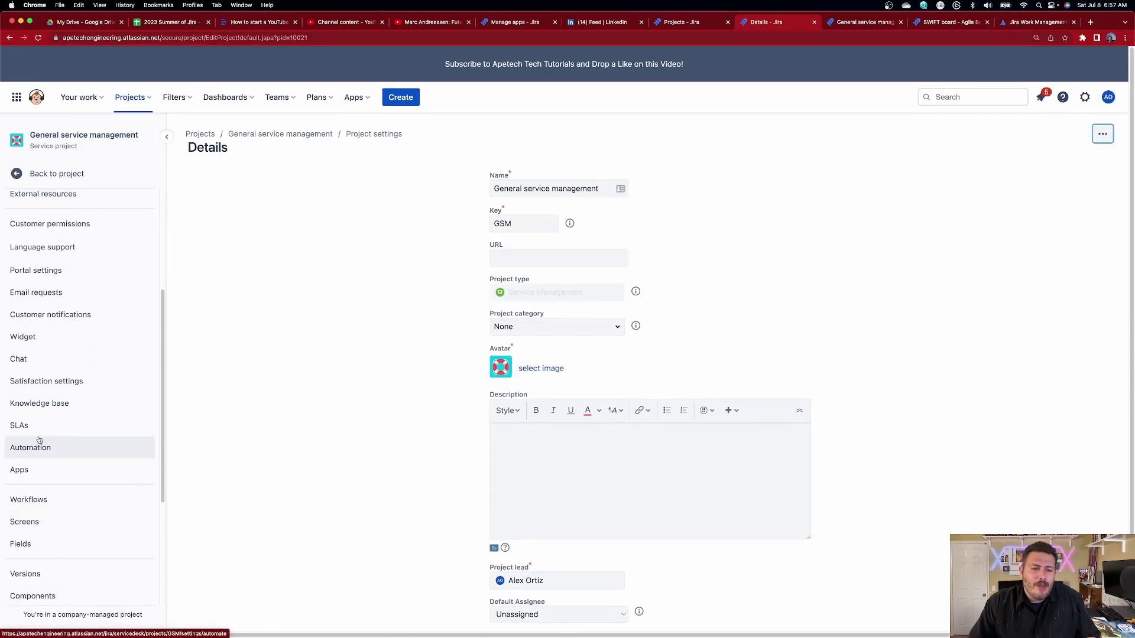